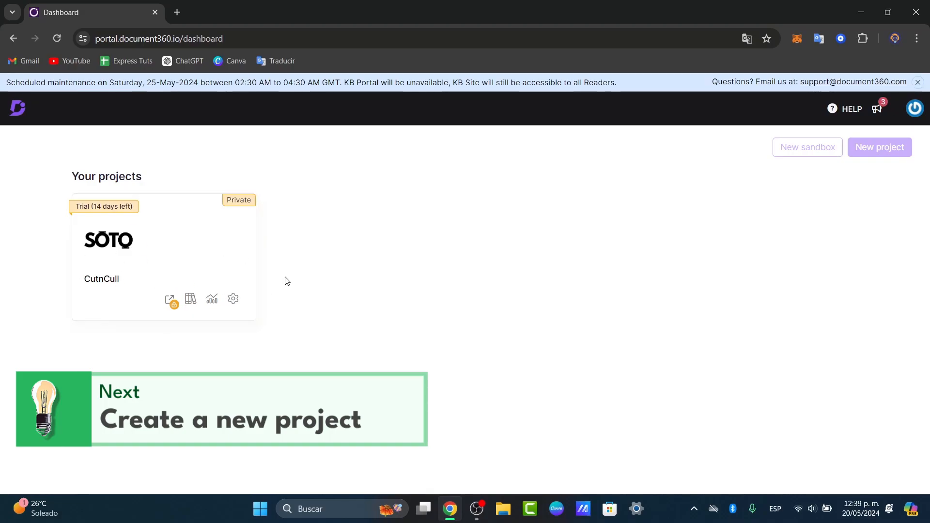
Open the CutnCull project's documentation, dismiss the quick start guide, and delete all sample categories and articles
{"action": "left_click", "coordinate": [190, 296]}
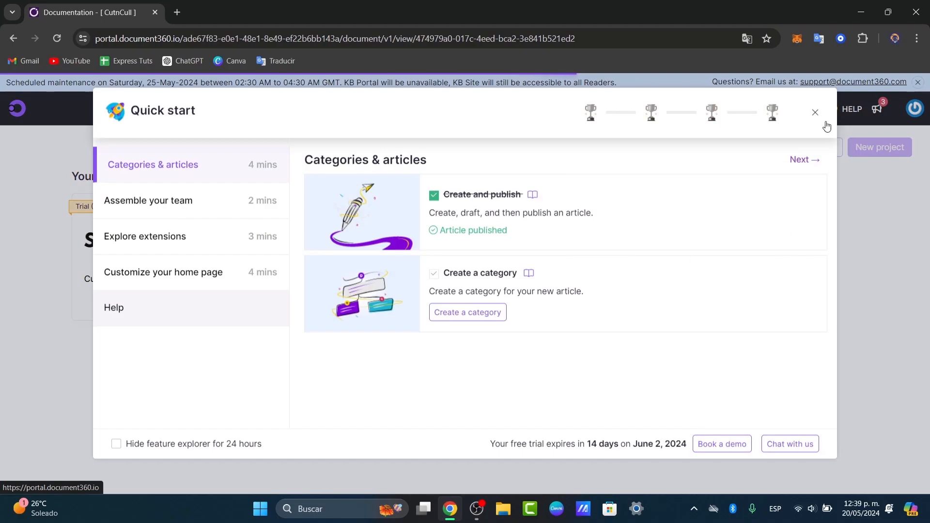
{"action": "left_click", "coordinate": [813, 114]}
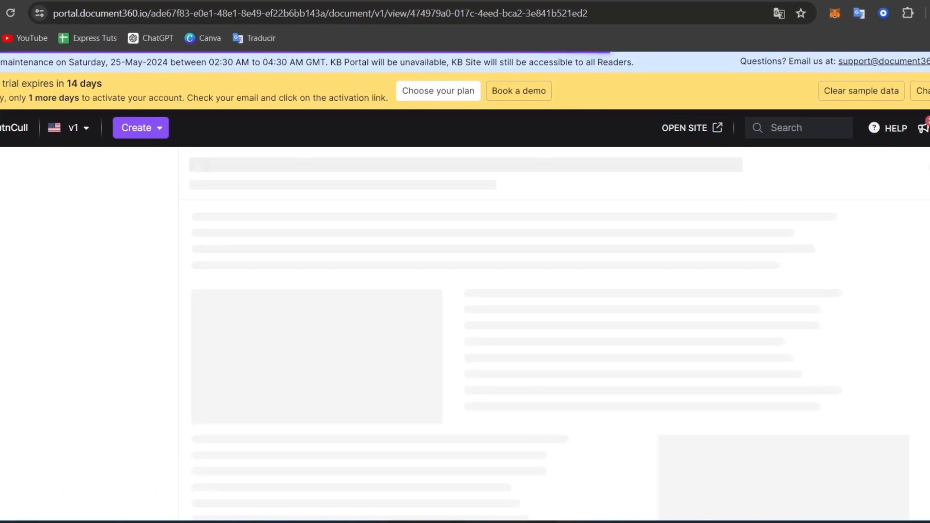
{"action": "left_click", "coordinate": [820, 109]}
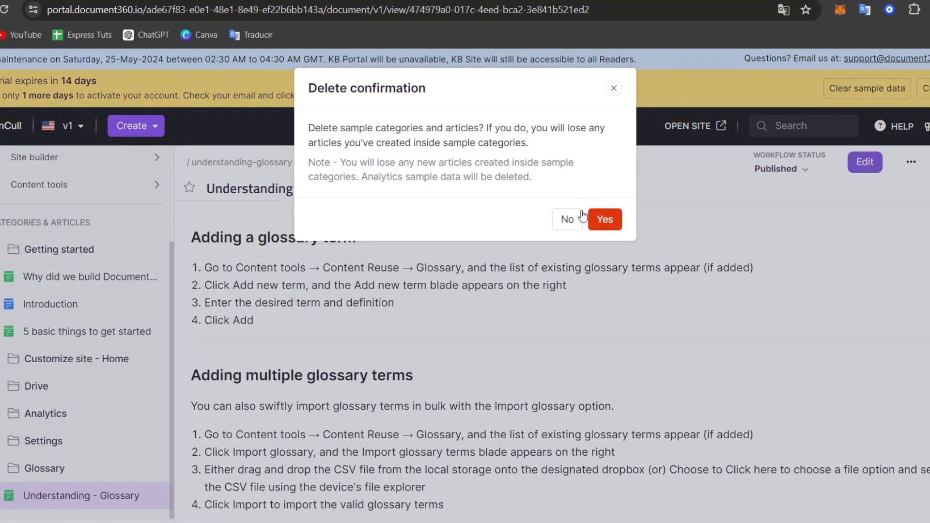
{"action": "left_click", "coordinate": [604, 220]}
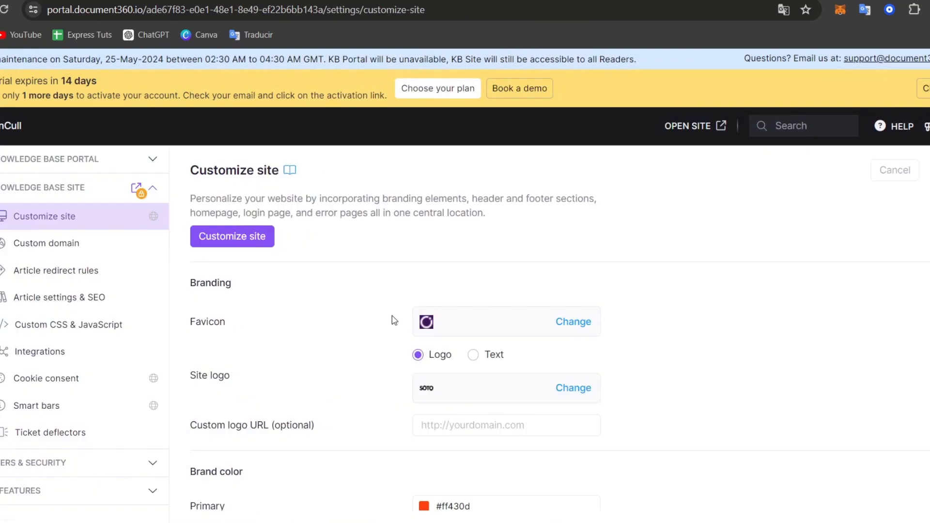
Review the branding, brand color and font family options in the knowledge base's site customization settings
{"action": "scroll", "coordinate": [353, 325], "scroll_direction": "down", "scroll_amount": 1}
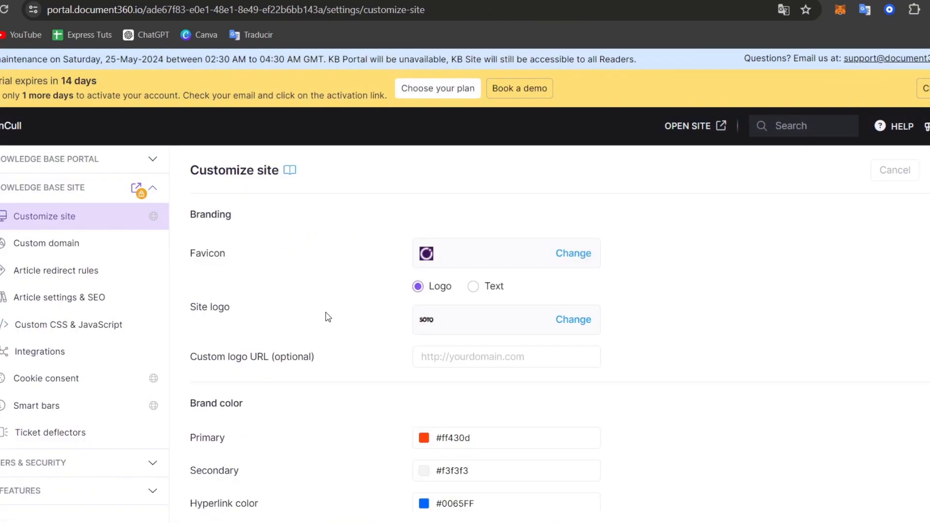
{"action": "left_click_drag", "start_coordinate": [242, 315], "coordinate": [203, 310]}
{"action": "scroll", "coordinate": [313, 375], "scroll_direction": "down", "scroll_amount": 1}
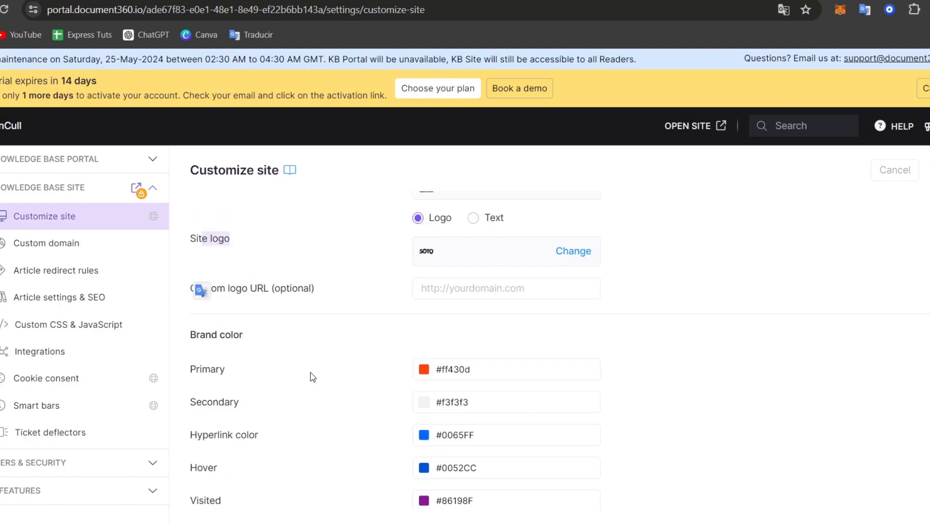
{"action": "left_click", "coordinate": [462, 289]}
{"action": "scroll", "coordinate": [317, 318], "scroll_direction": "down", "scroll_amount": 2}
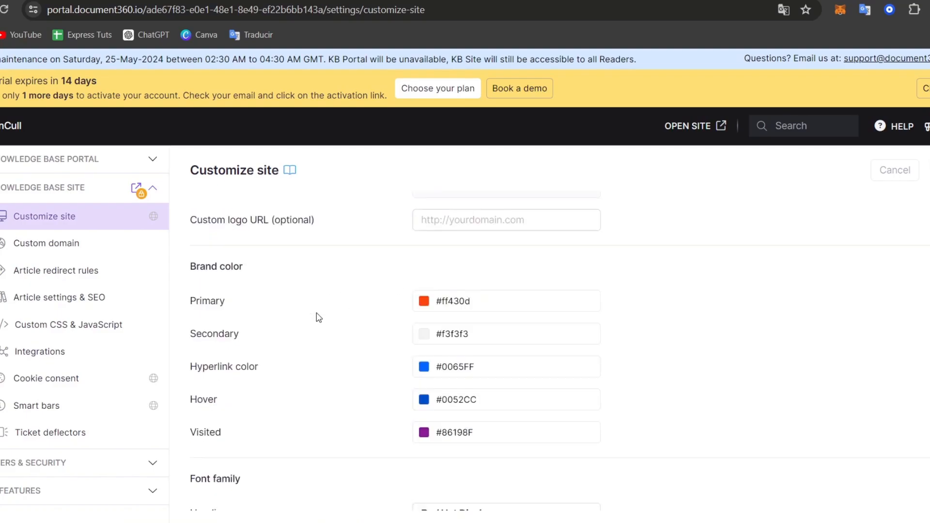
{"action": "scroll", "coordinate": [470, 267], "scroll_direction": "down", "scroll_amount": 1}
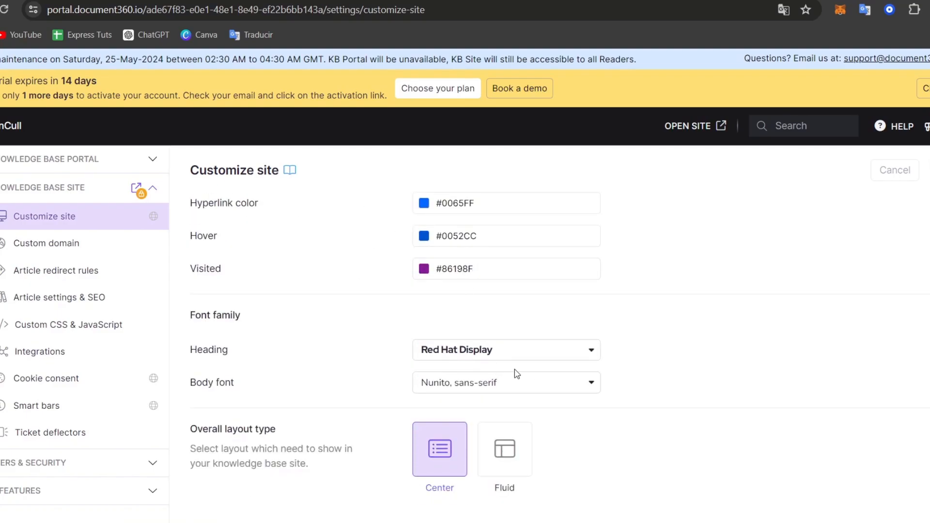
{"action": "left_click", "coordinate": [493, 361]}
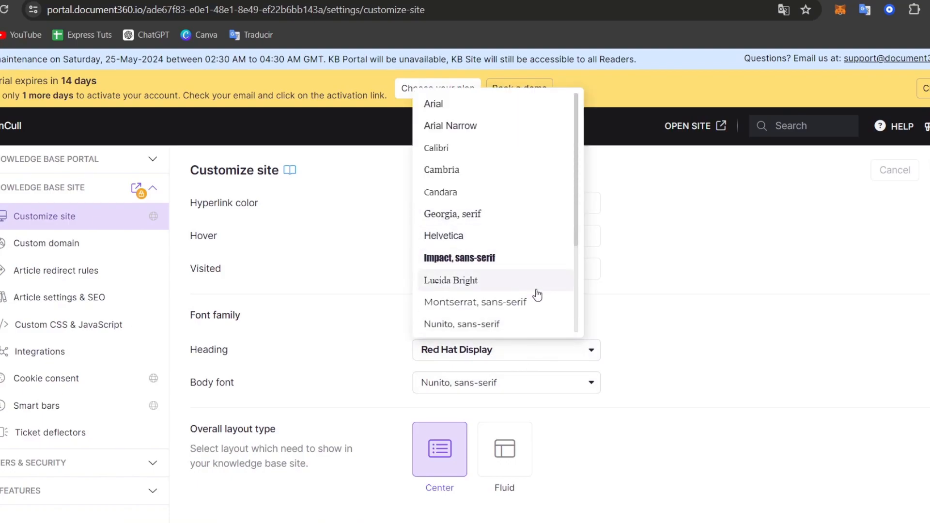
{"action": "scroll", "coordinate": [536, 257], "scroll_direction": "down", "scroll_amount": 3}
{"action": "left_click", "coordinate": [692, 314]}
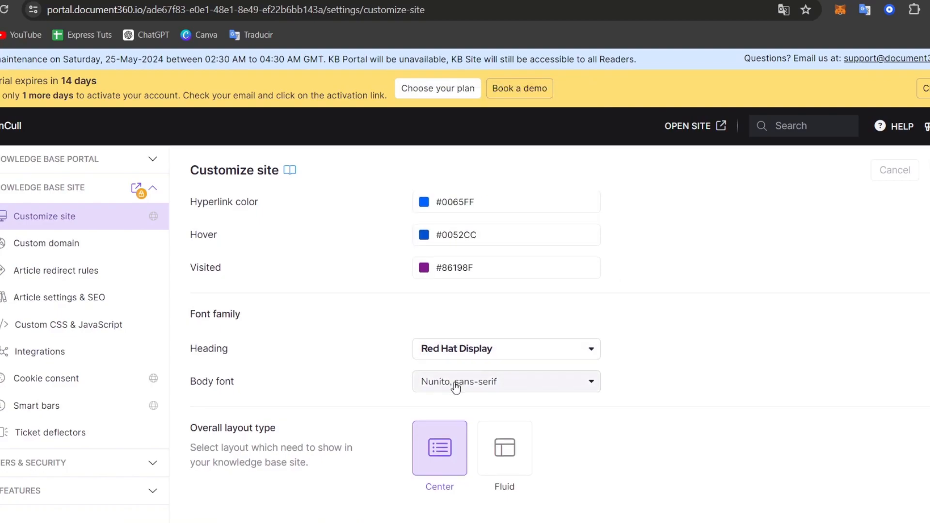
Set the site's overall layout type to Fluid and save the customization settings
{"action": "left_click", "coordinate": [496, 453]}
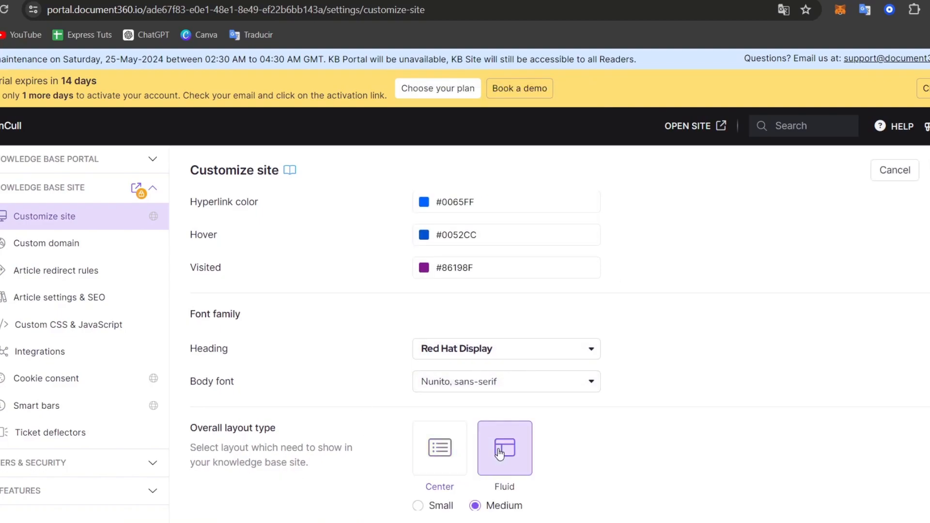
{"action": "left_click", "coordinate": [925, 170]}
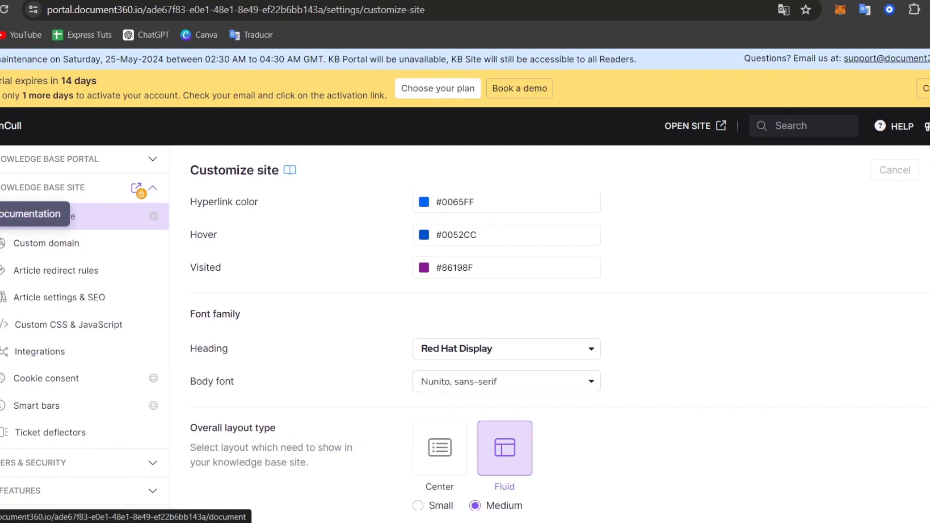
In the project's documentation, create a root-level category named "Product Information" of type Folder
{"action": "left_click", "coordinate": [4, 217]}
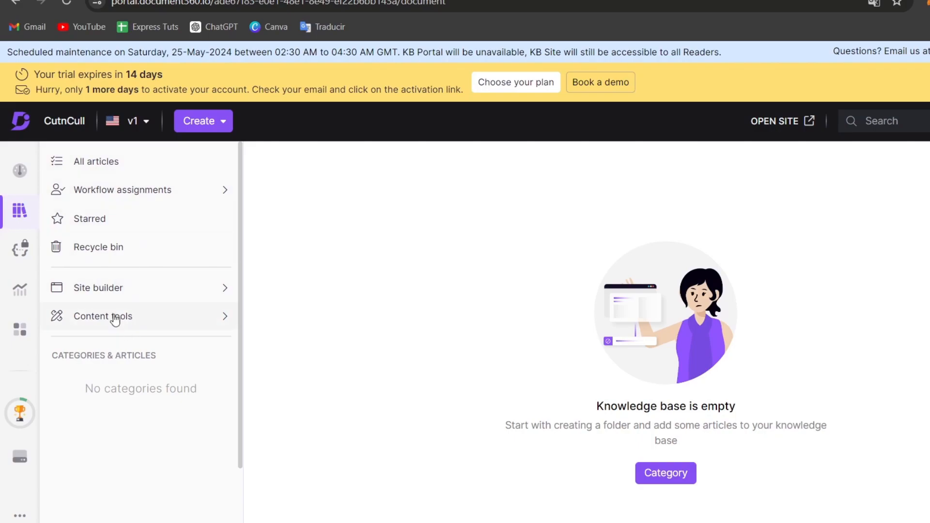
{"action": "left_click", "coordinate": [113, 168]}
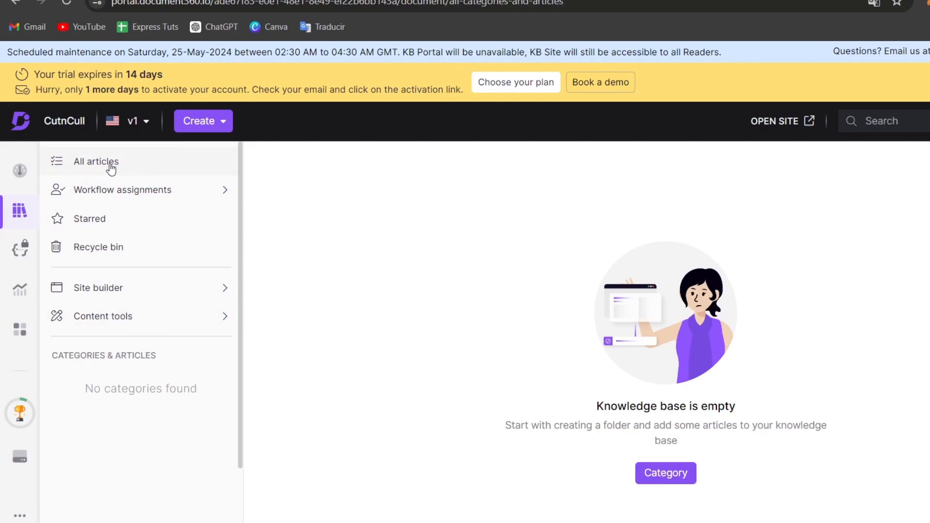
{"action": "left_click", "coordinate": [681, 477]}
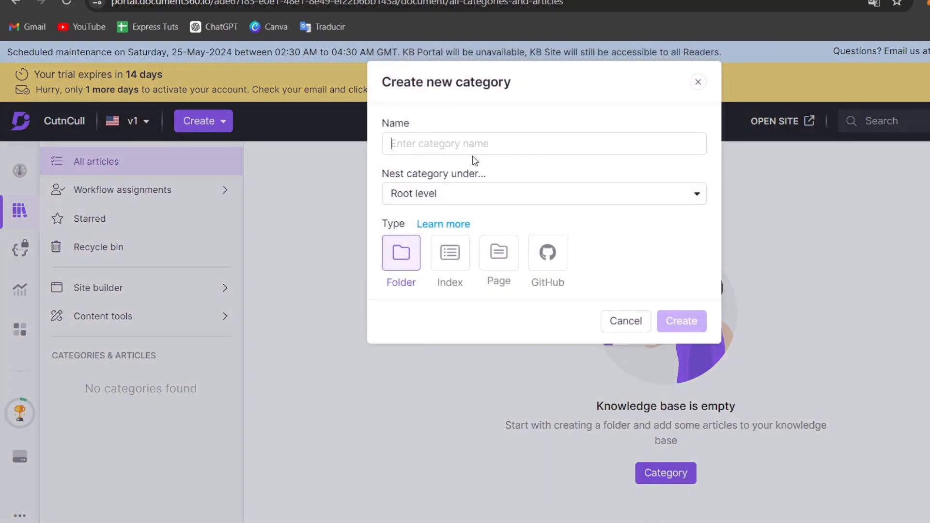
{"action": "type", "text": "Pr"}
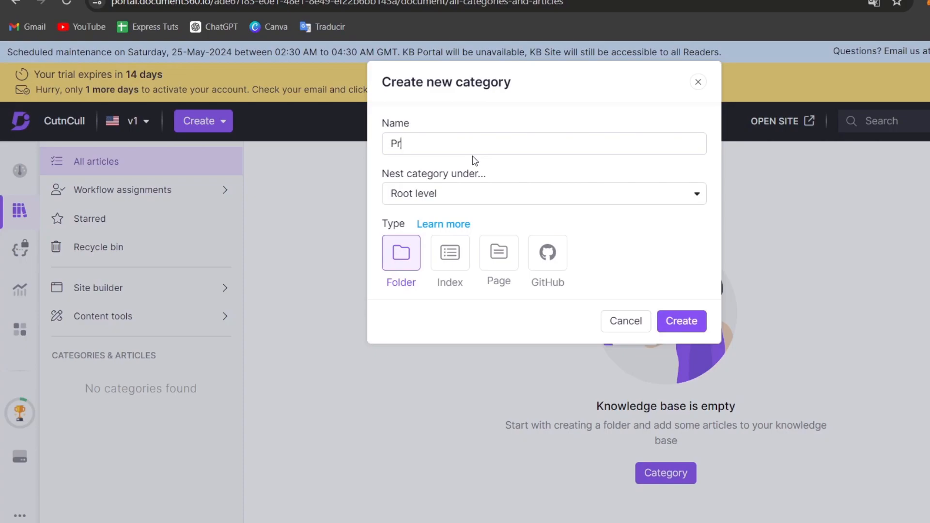
{"action": "type", "text": "oduct Information"}
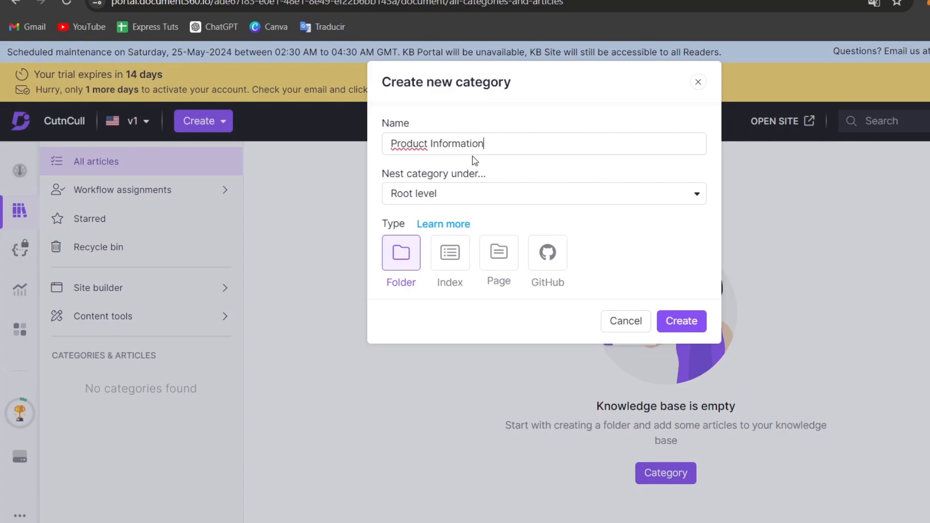
{"action": "left_click", "coordinate": [452, 195]}
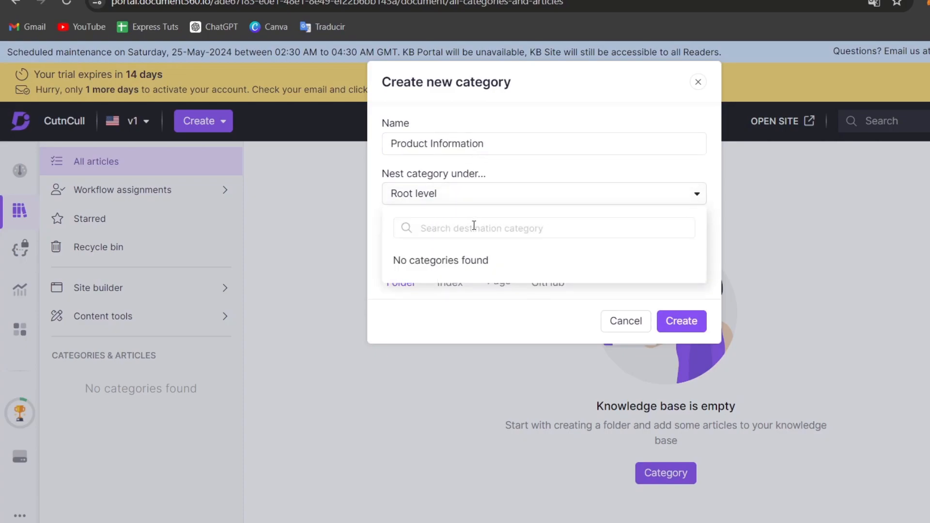
{"action": "left_click", "coordinate": [497, 202]}
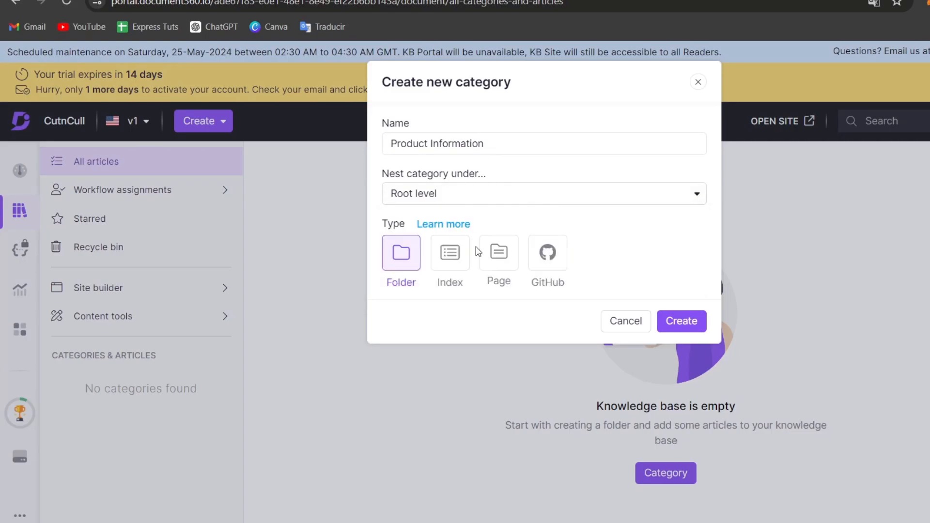
{"action": "left_click", "coordinate": [682, 324]}
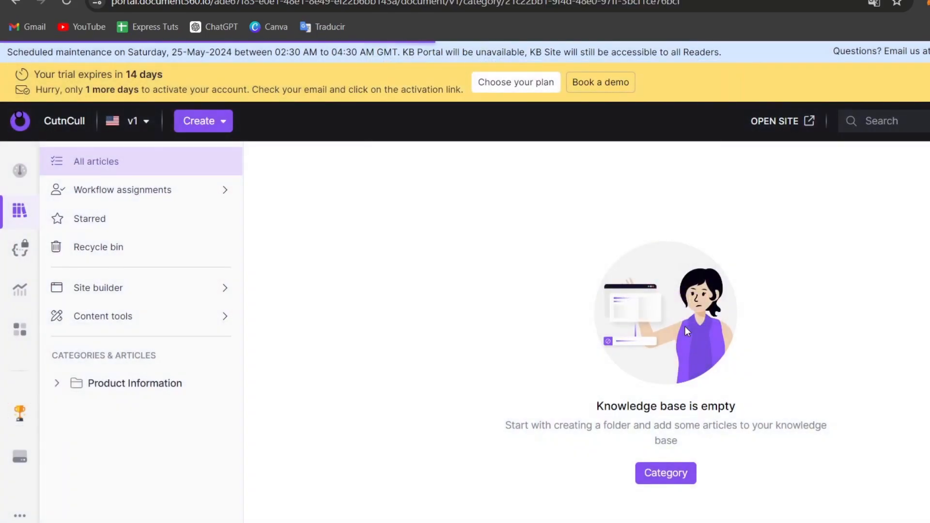
Create a new article named "Product Overview" in the Product Information category
{"action": "left_click", "coordinate": [95, 378]}
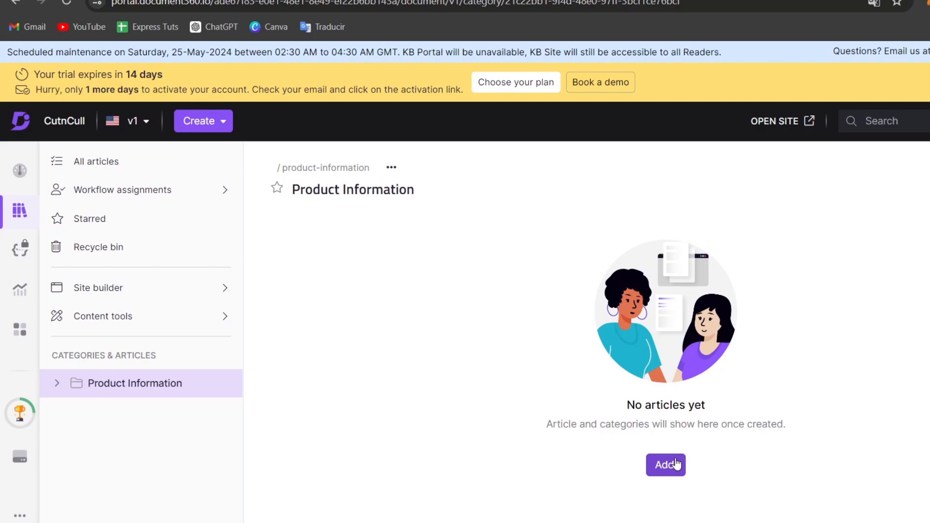
{"action": "mouse_move", "coordinate": [130, 400]}
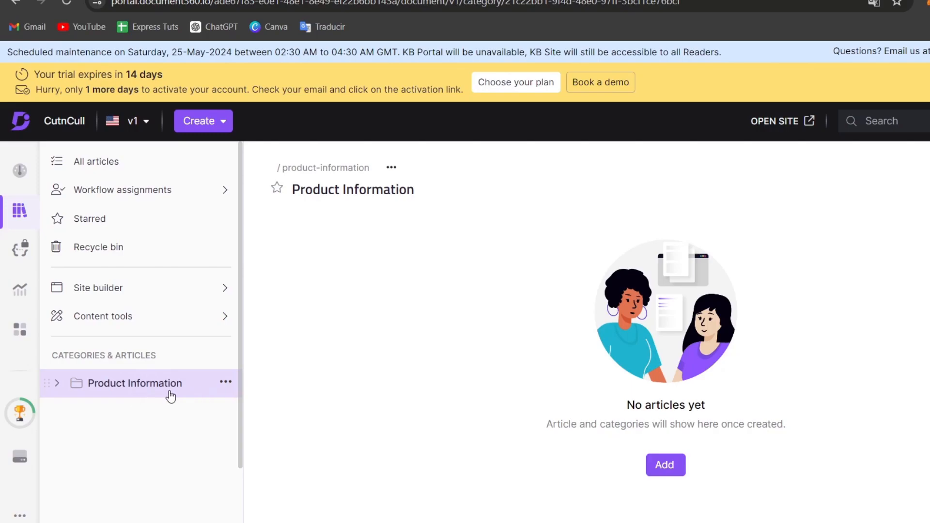
{"action": "left_click", "coordinate": [673, 466]}
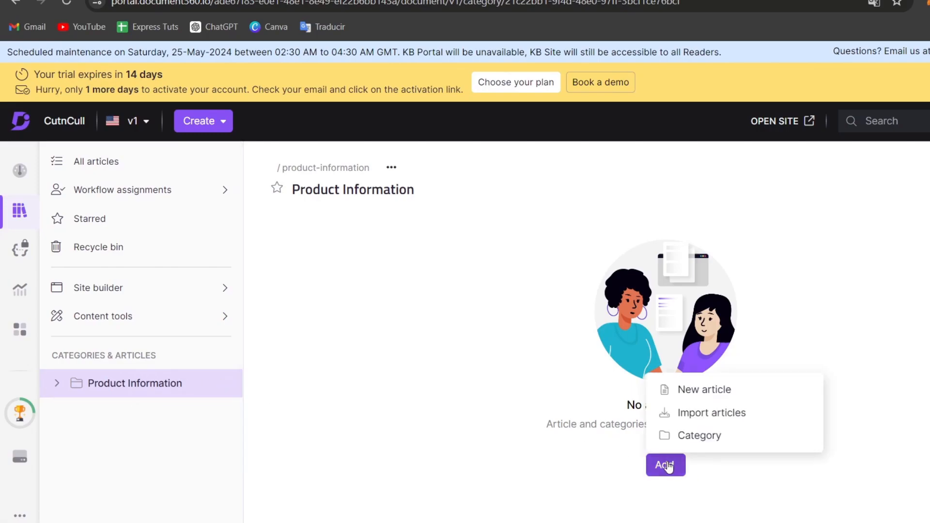
{"action": "left_click", "coordinate": [748, 391]}
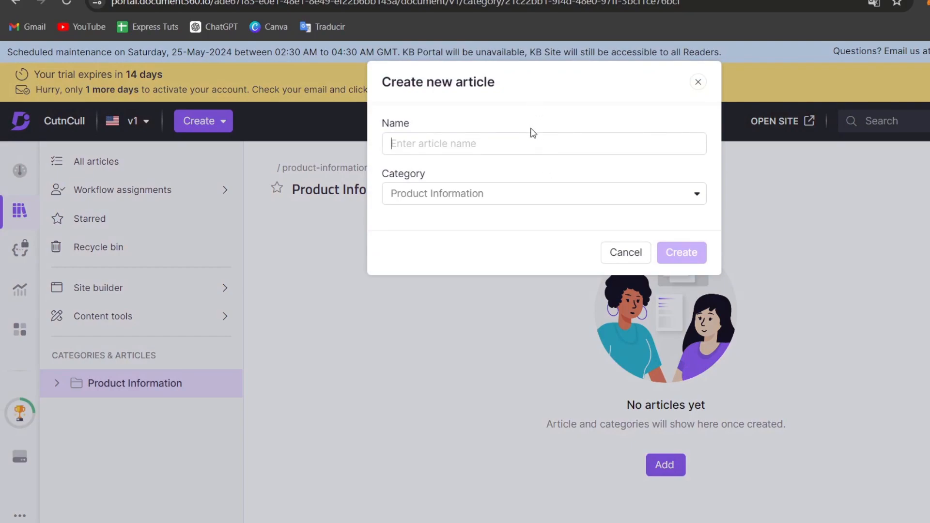
{"action": "type", "text": "Por"}
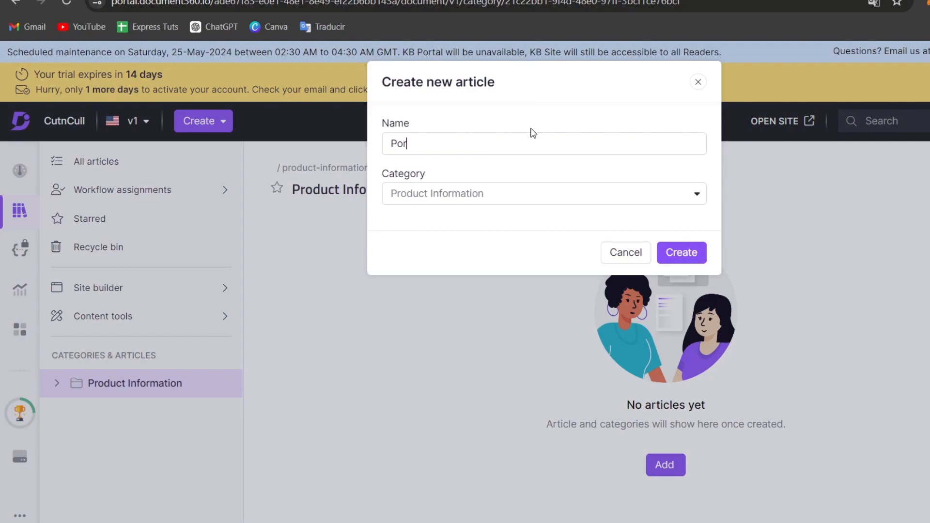
{"action": "key", "text": "BackSpace"}
{"action": "key", "text": "BackSpace"}
{"action": "type", "text": "roduct Overview"}
{"action": "left_click", "coordinate": [484, 199]}
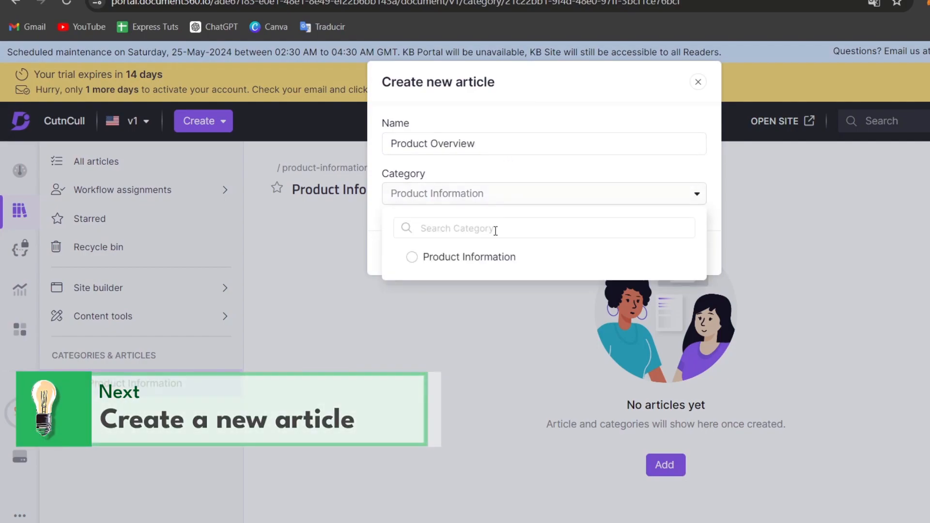
{"action": "left_click", "coordinate": [429, 259]}
{"action": "left_click", "coordinate": [683, 254]}
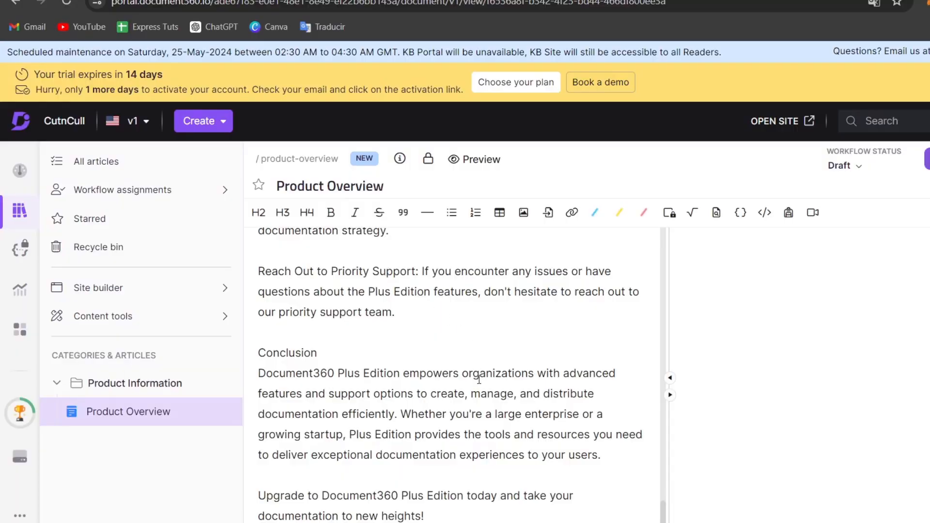
Format the article's opening line, "Getting Started with Document360", as an H2 heading
{"action": "scroll", "coordinate": [501, 397], "scroll_direction": "up", "scroll_amount": 20}
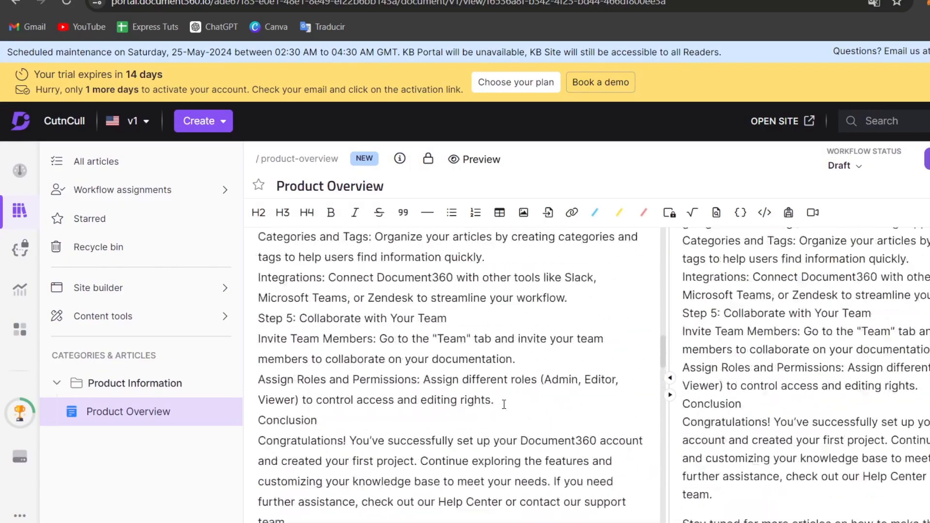
{"action": "scroll", "coordinate": [497, 401], "scroll_direction": "up", "scroll_amount": 10}
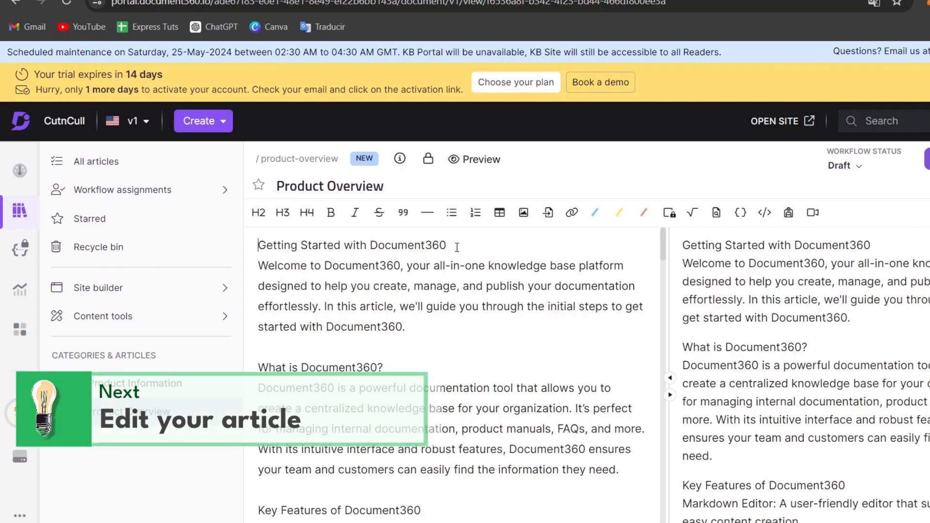
{"action": "left_click", "coordinate": [264, 209]}
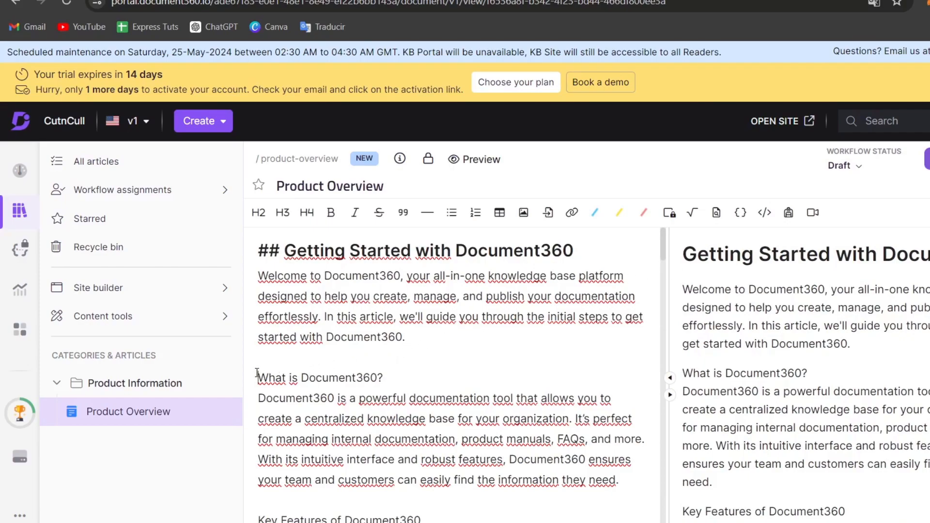
Format the lines "What is Document360?" and "Key Features of Document360" as H3 headings
{"action": "left_click", "coordinate": [283, 212]}
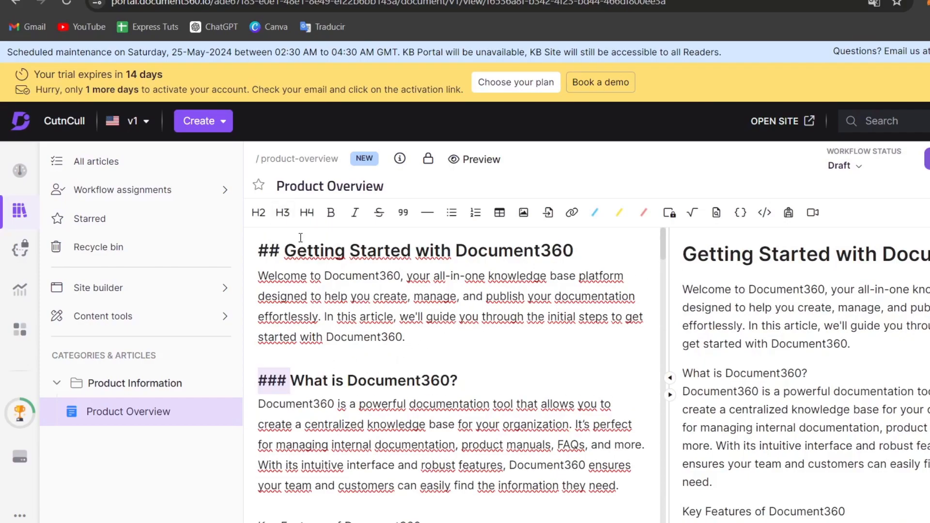
{"action": "scroll", "coordinate": [518, 389], "scroll_direction": "down", "scroll_amount": 3}
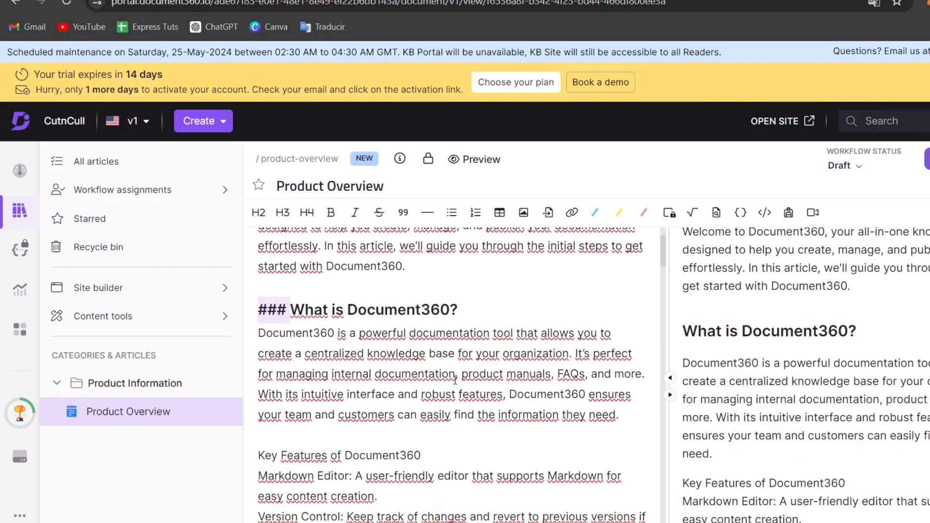
{"action": "left_click", "coordinate": [258, 384]}
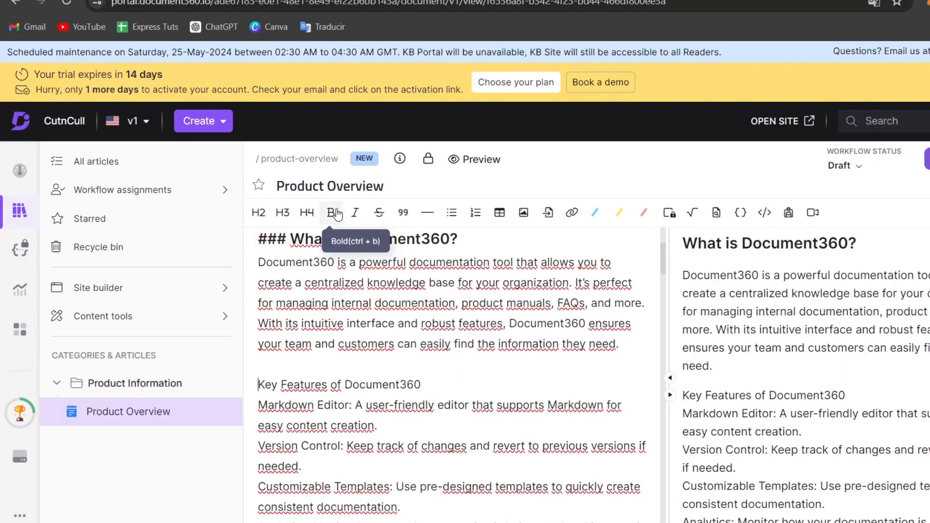
{"action": "left_click", "coordinate": [289, 213]}
{"action": "scroll", "coordinate": [334, 373], "scroll_direction": "down", "scroll_amount": 3}
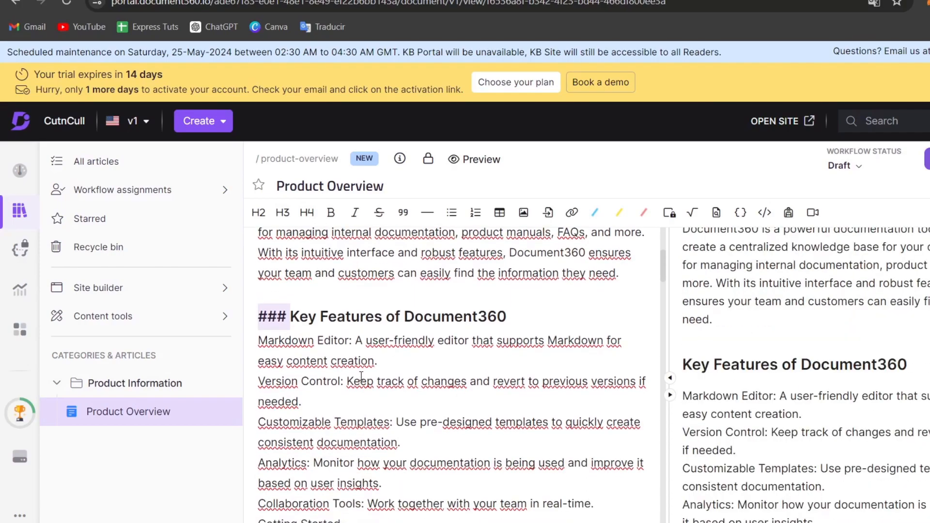
{"action": "scroll", "coordinate": [335, 373], "scroll_direction": "down", "scroll_amount": 2}
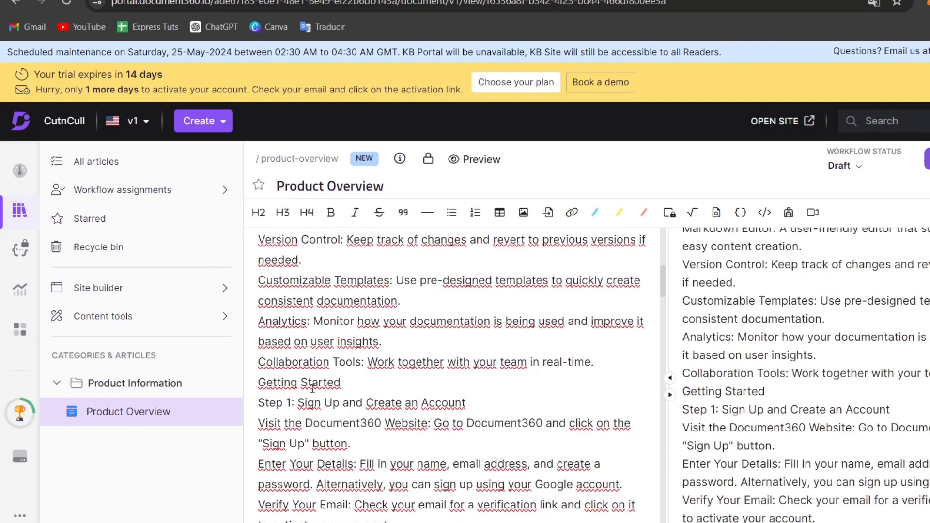
Format the "Getting Started" line as an H3 heading and add a blank line above it
{"action": "left_click", "coordinate": [259, 383]}
{"action": "left_click", "coordinate": [283, 213]}
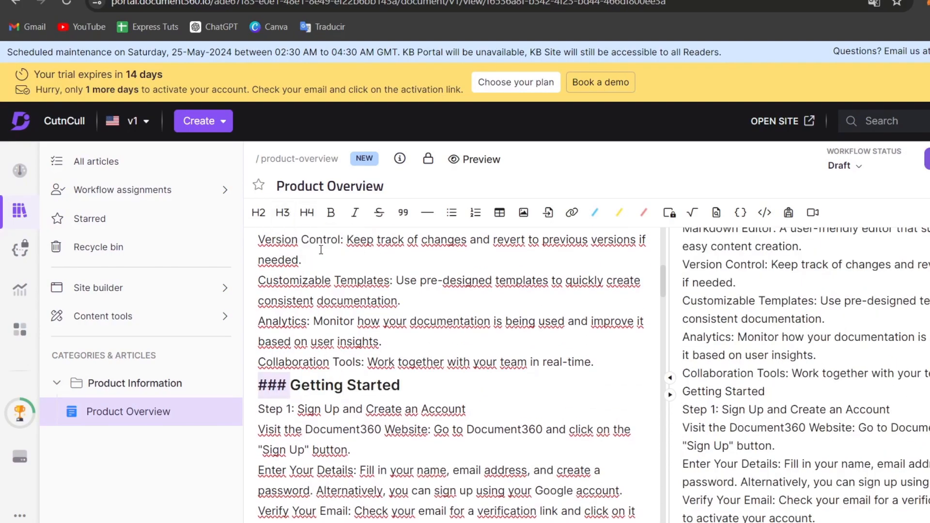
{"action": "left_click", "coordinate": [475, 384]}
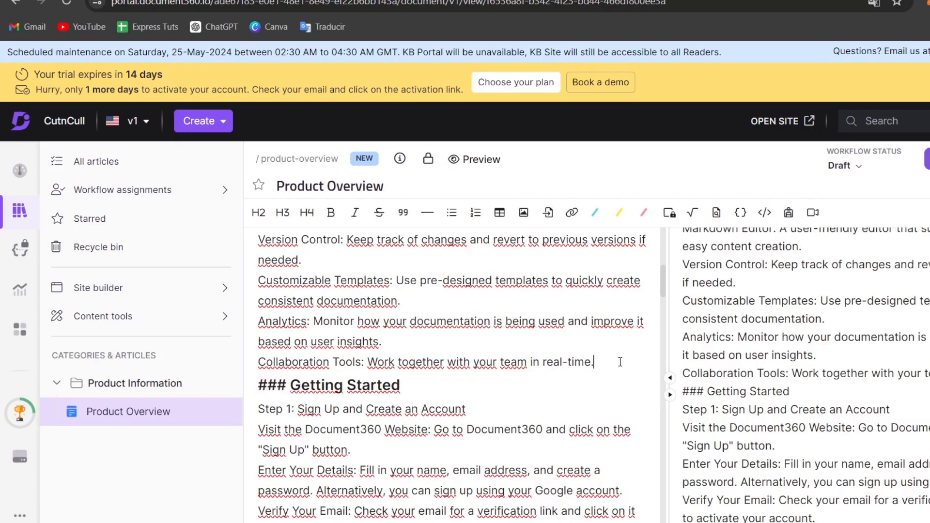
{"action": "key", "text": "Return"}
Look through the rest of the article's text and compare the formatted headings with their rendered preview
{"action": "scroll", "coordinate": [510, 387], "scroll_direction": "down", "scroll_amount": 10}
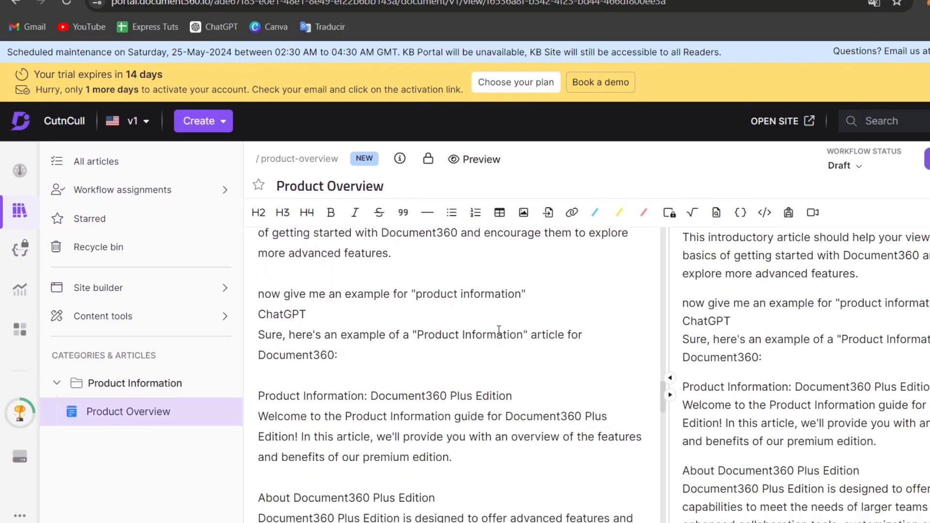
{"action": "scroll", "coordinate": [427, 373], "scroll_direction": "down", "scroll_amount": 2}
{"action": "scroll", "coordinate": [428, 377], "scroll_direction": "up", "scroll_amount": 2}
{"action": "scroll", "coordinate": [427, 377], "scroll_direction": "down", "scroll_amount": 4}
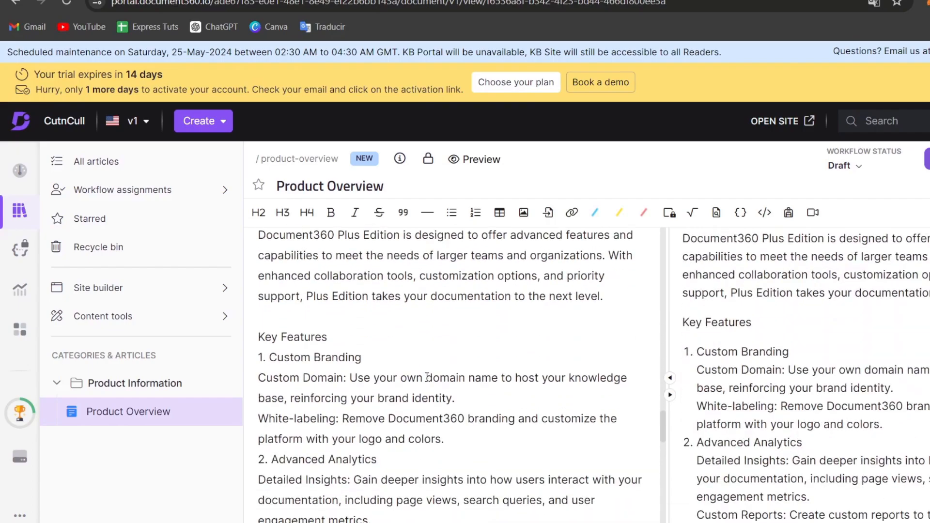
{"action": "scroll", "coordinate": [427, 377], "scroll_direction": "up", "scroll_amount": 3}
{"action": "left_click_drag", "start_coordinate": [603, 438], "coordinate": [427, 247]}
{"action": "scroll", "coordinate": [449, 356], "scroll_direction": "down", "scroll_amount": 18}
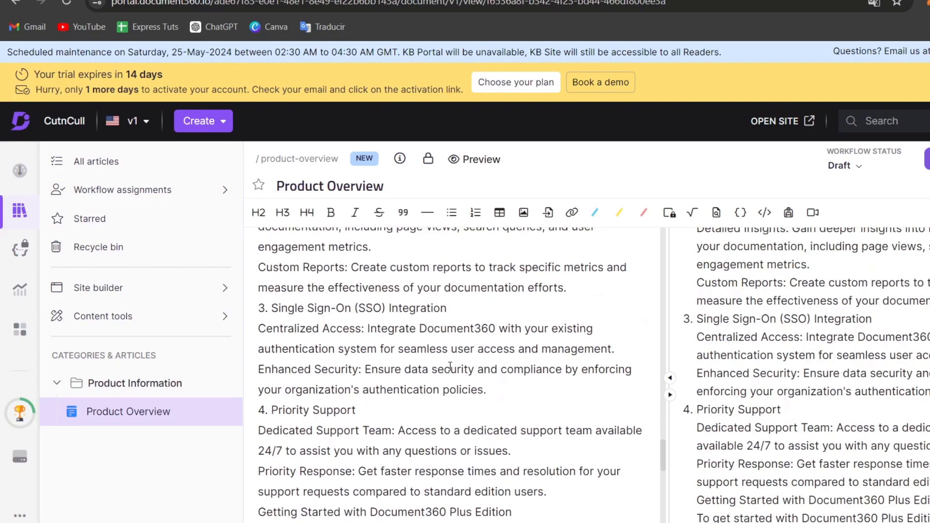
{"action": "scroll", "coordinate": [451, 366], "scroll_direction": "up", "scroll_amount": 20}
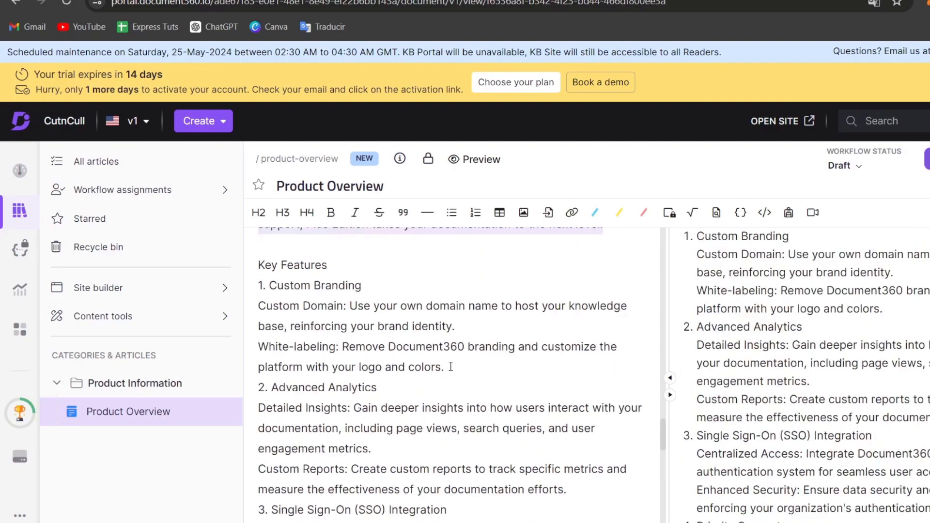
{"action": "scroll", "coordinate": [450, 366], "scroll_direction": "down", "scroll_amount": 5}
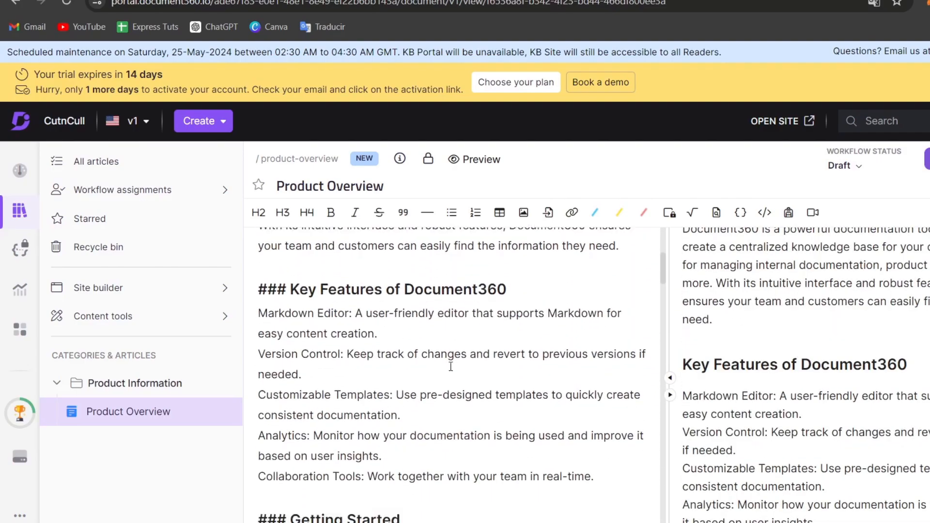
{"action": "scroll", "coordinate": [451, 366], "scroll_direction": "up", "scroll_amount": 5}
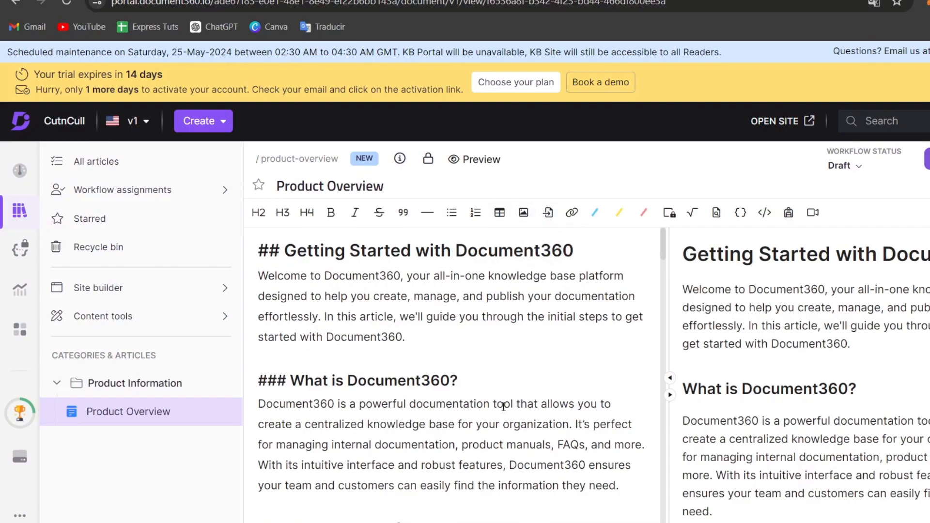
{"action": "scroll", "coordinate": [482, 411], "scroll_direction": "down", "scroll_amount": 20}
{"action": "scroll", "coordinate": [481, 413], "scroll_direction": "up", "scroll_amount": 4}
{"action": "scroll", "coordinate": [482, 413], "scroll_direction": "up", "scroll_amount": 8}
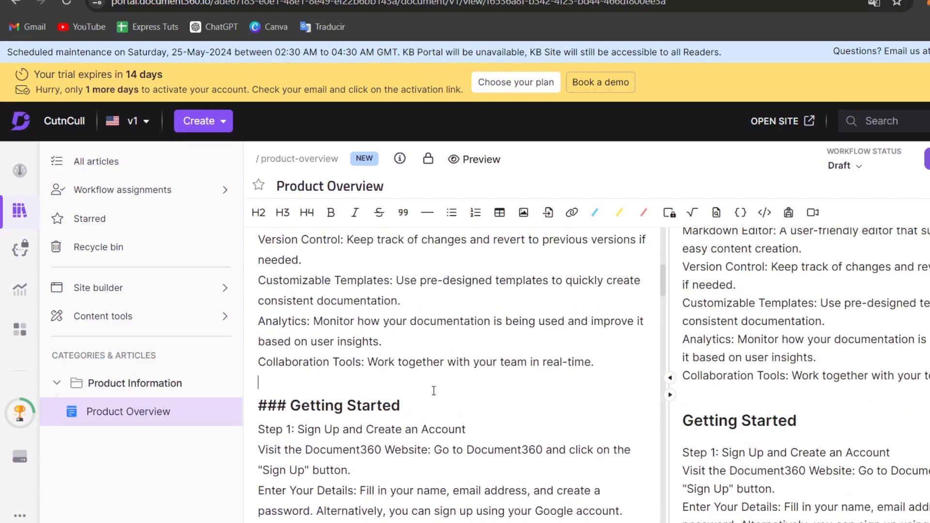
Insert the image file "steppify (1)" from the computer below the "Collaboration Tools" line
{"action": "key", "text": "Return"}
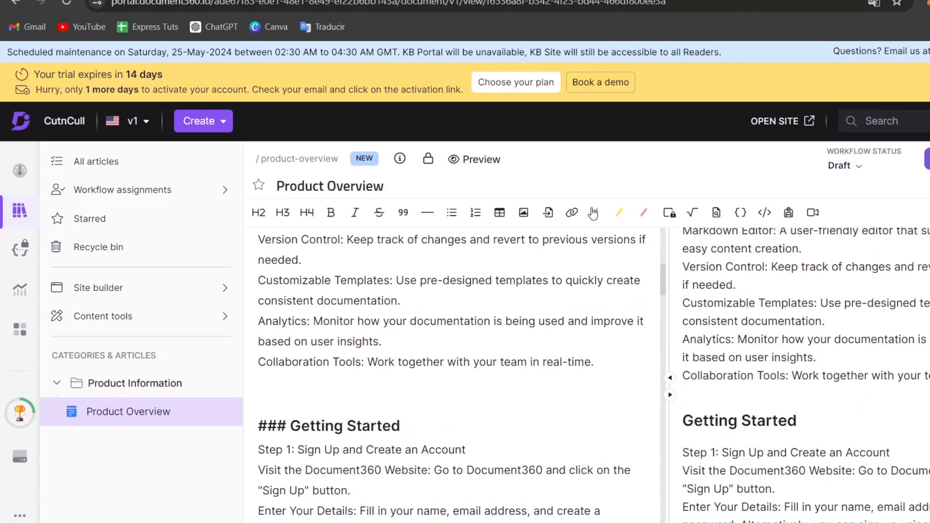
{"action": "left_click", "coordinate": [532, 217]}
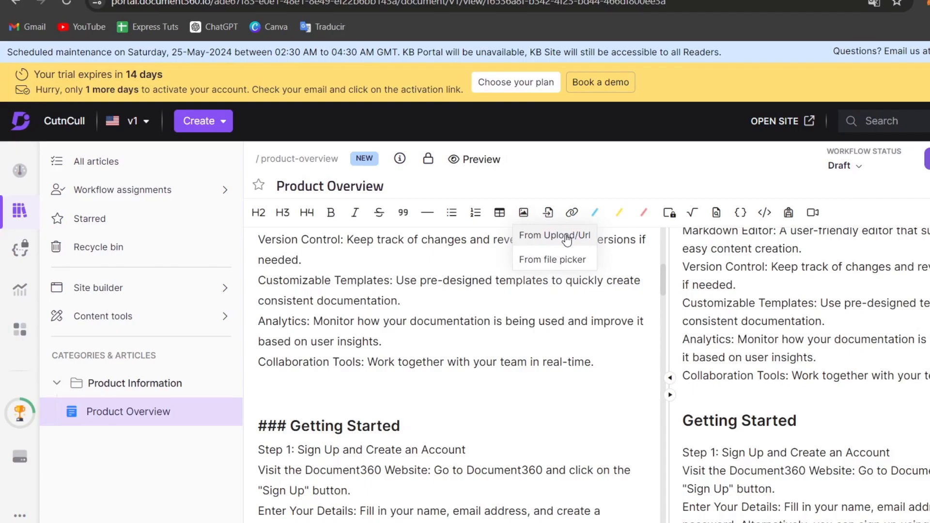
{"action": "left_click", "coordinate": [552, 260]}
{"action": "left_click", "coordinate": [538, 312]}
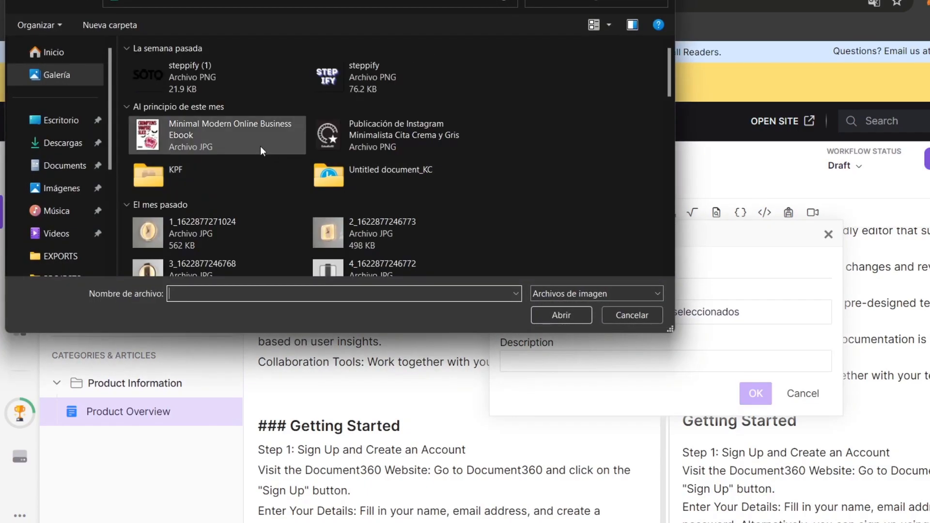
{"action": "left_click", "coordinate": [247, 95]}
{"action": "left_click", "coordinate": [560, 315]}
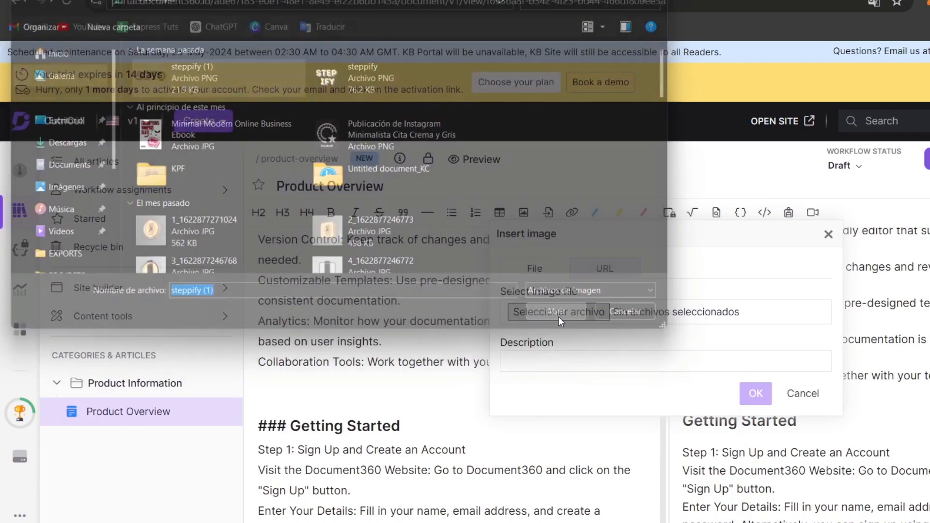
{"action": "left_click", "coordinate": [755, 394]}
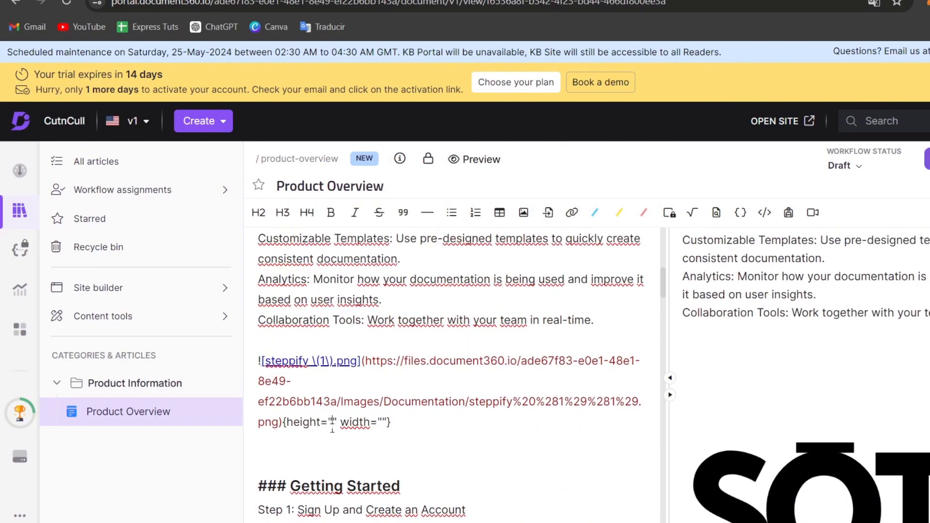
Set the inserted image's height and width to 151 each and check its size in the preview
{"action": "type", "text": "50"}
{"action": "left_click", "coordinate": [334, 423]}
{"action": "type", "text": "151"}
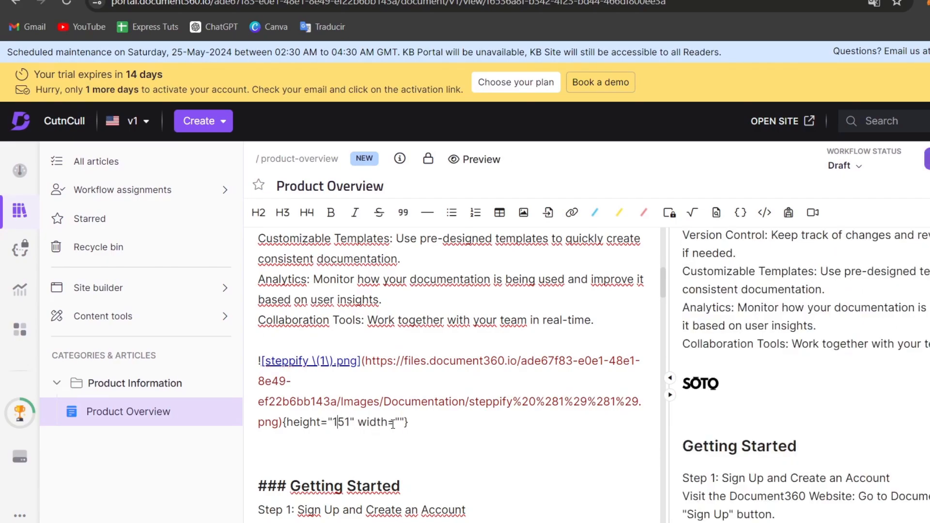
{"action": "left_click", "coordinate": [403, 420]}
{"action": "type", "text": "151"}
{"action": "left_click", "coordinate": [464, 452]}
{"action": "scroll", "coordinate": [825, 417], "scroll_direction": "down", "scroll_amount": 2}
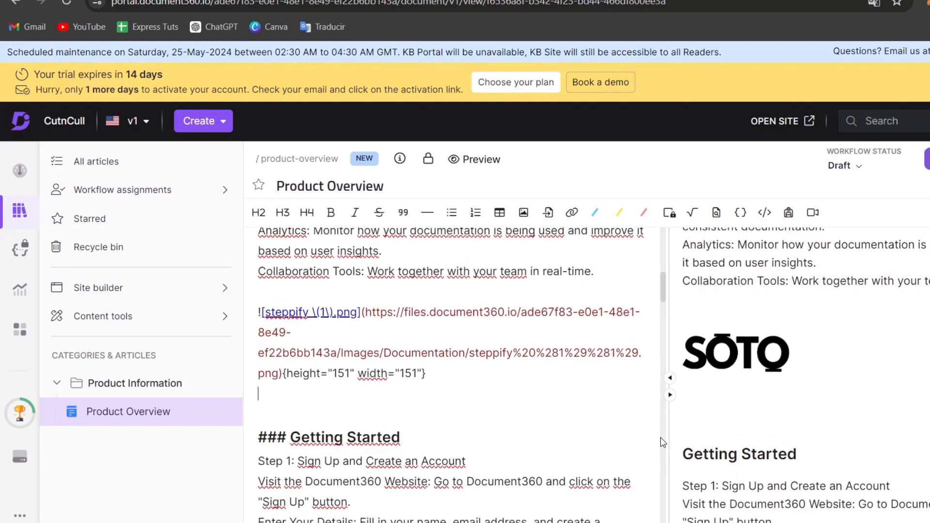
{"action": "scroll", "coordinate": [716, 392], "scroll_direction": "up", "scroll_amount": 1}
{"action": "scroll", "coordinate": [718, 397], "scroll_direction": "up", "scroll_amount": 1}
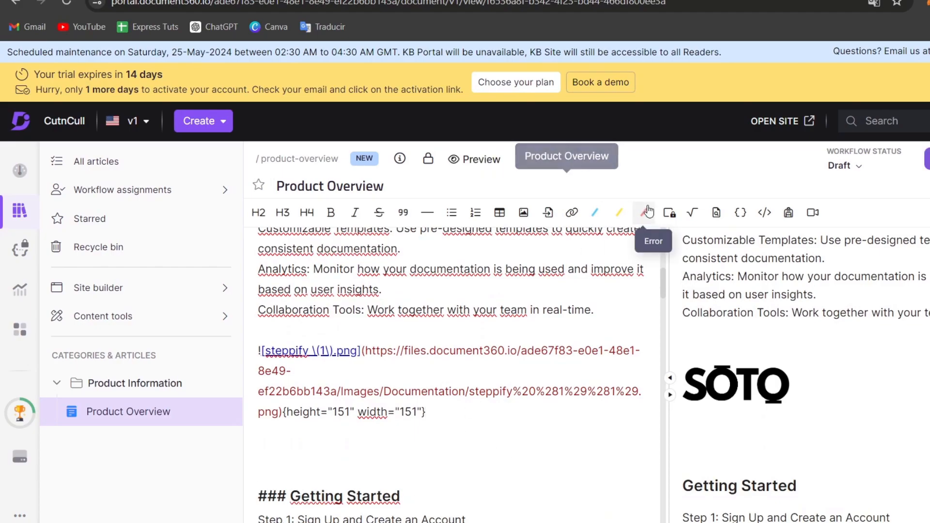
Insert an Error callout below the image and replace its placeholder title with "WARNING"
{"action": "left_click", "coordinate": [644, 219]}
{"action": "scroll", "coordinate": [552, 363], "scroll_direction": "down", "scroll_amount": 2}
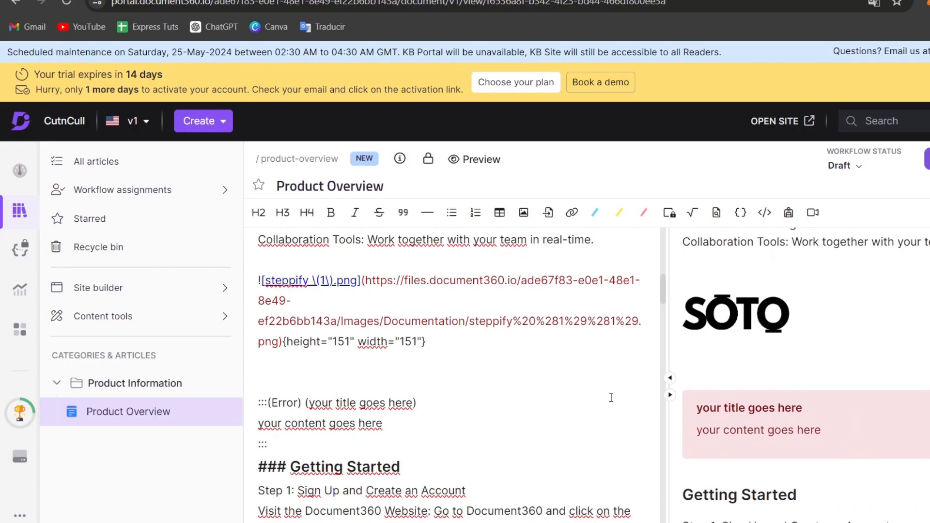
{"action": "left_click_drag", "start_coordinate": [410, 403], "coordinate": [311, 401]}
{"action": "type", "text": "WARNING"}
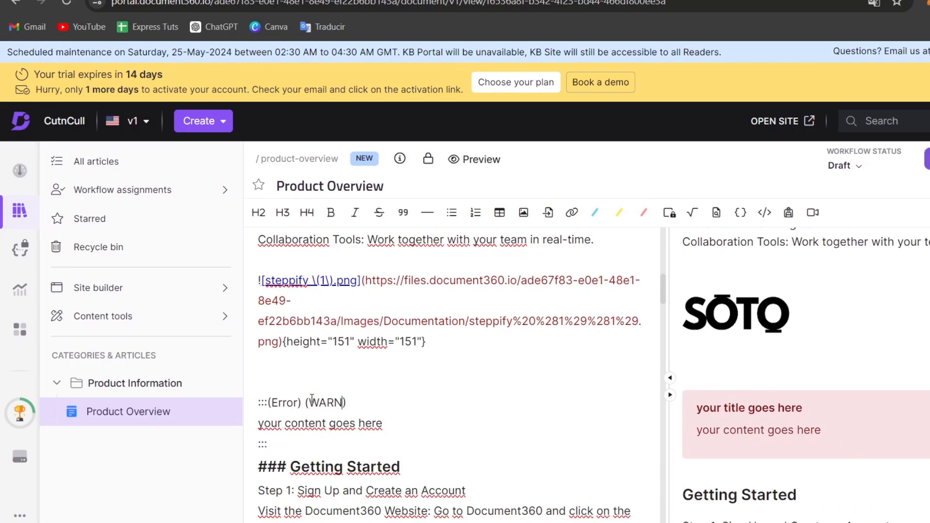
Replace the callout's placeholder content with "Read before doing stuff", keeping the closing marker on its own line
{"action": "triple_click", "coordinate": [436, 419]}
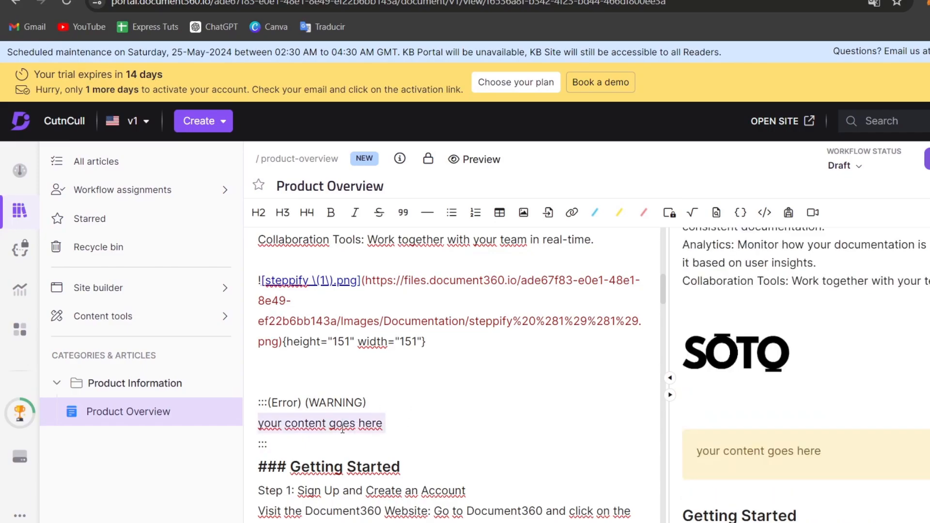
{"action": "type", "text": "rE"}
{"action": "key", "text": "BackSpace"}
{"action": "key", "text": "BackSpace"}
{"action": "type", "text": "REad before "}
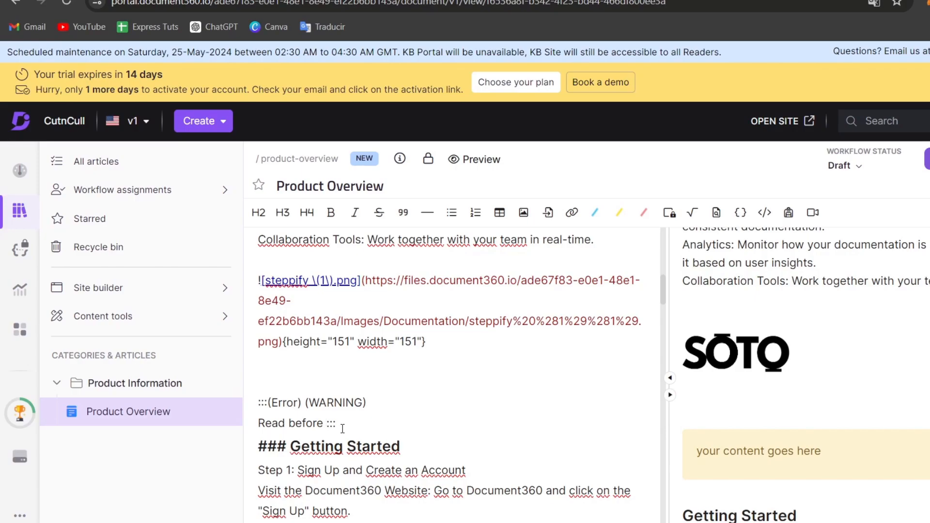
{"action": "type", "text": "doing stuff"}
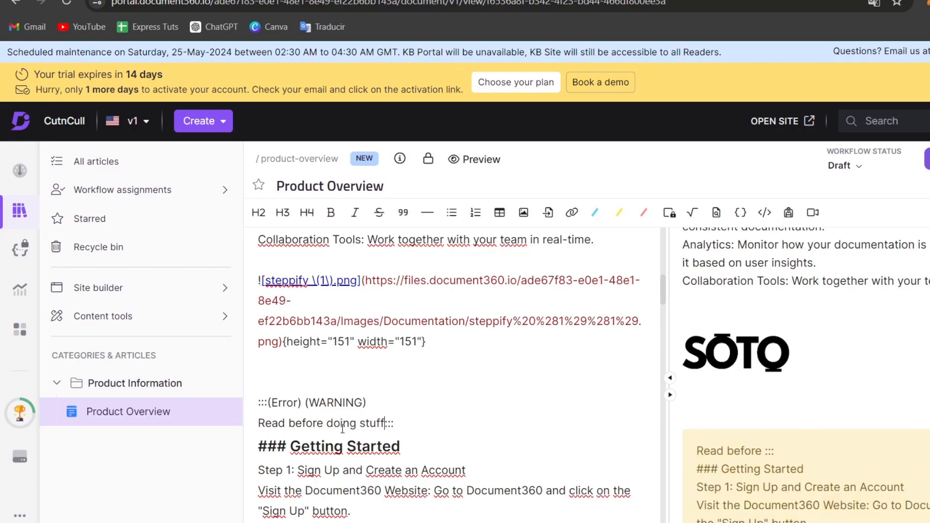
{"action": "key", "text": "Return"}
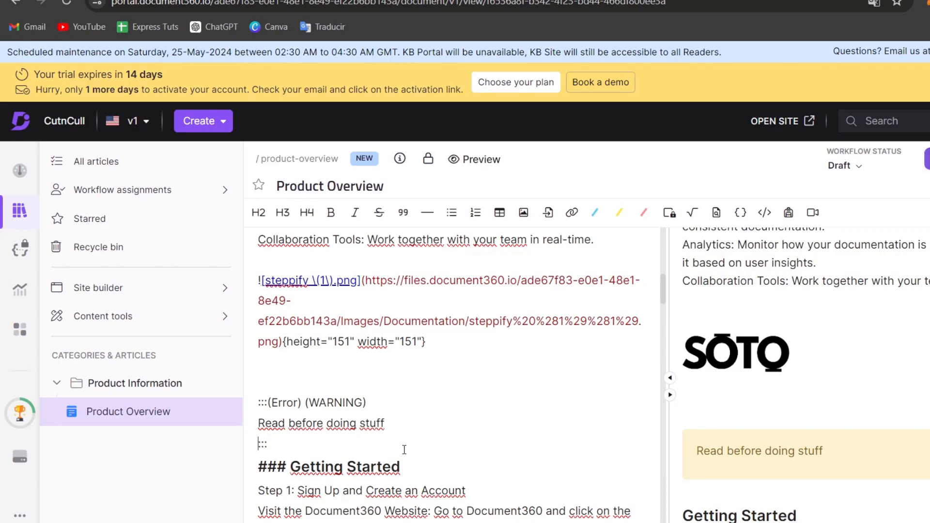
Look over the article and the editor's other formatting options, such as Line and Glossary
{"action": "scroll", "coordinate": [331, 350], "scroll_direction": "down", "scroll_amount": 2}
{"action": "scroll", "coordinate": [817, 409], "scroll_direction": "down", "scroll_amount": 3}
{"action": "scroll", "coordinate": [801, 423], "scroll_direction": "up", "scroll_amount": 10}
{"action": "scroll", "coordinate": [776, 421], "scroll_direction": "down", "scroll_amount": 5}
{"action": "scroll", "coordinate": [774, 426], "scroll_direction": "up", "scroll_amount": 8}
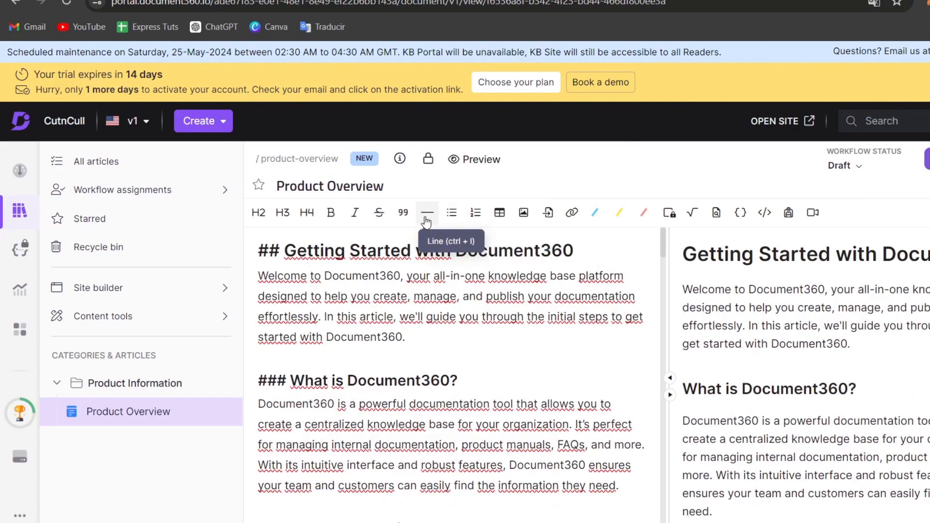
{"action": "scroll", "coordinate": [483, 301], "scroll_direction": "down", "scroll_amount": 5}
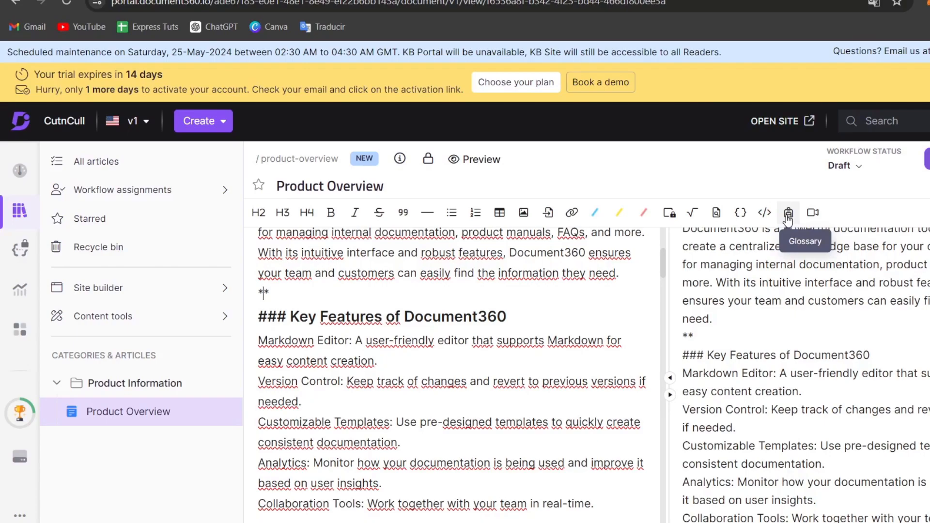
{"action": "scroll", "coordinate": [491, 415], "scroll_direction": "up", "scroll_amount": 4}
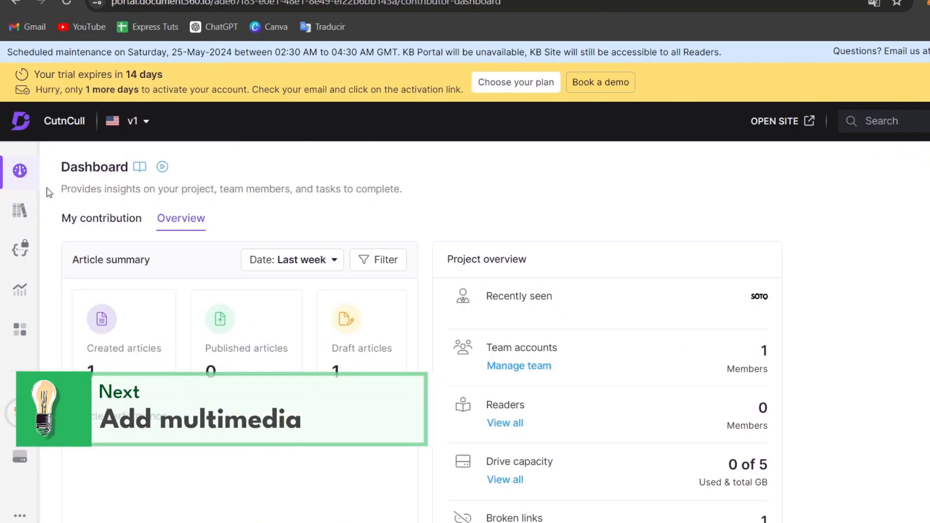
View the project's team accounts from the dashboard's project overview and return to the documentation
{"action": "left_click", "coordinate": [530, 373]}
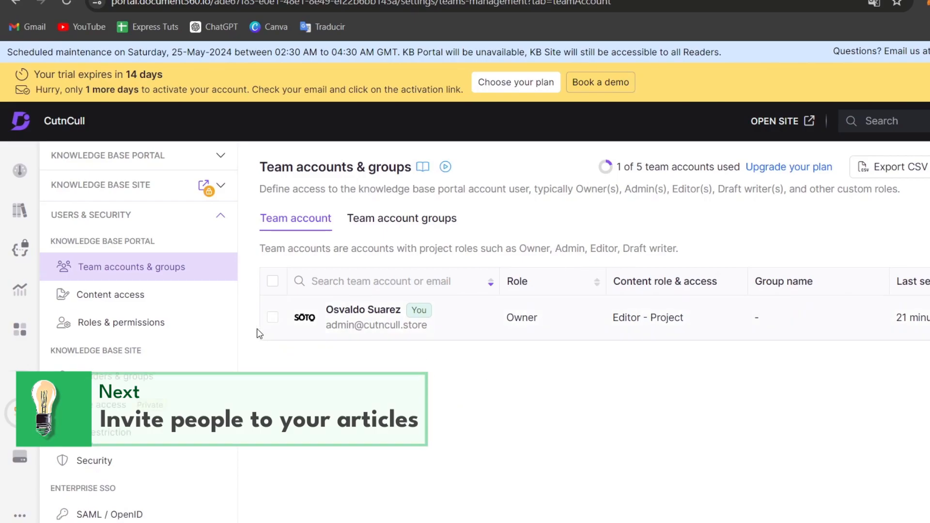
{"action": "left_click", "coordinate": [25, 209]}
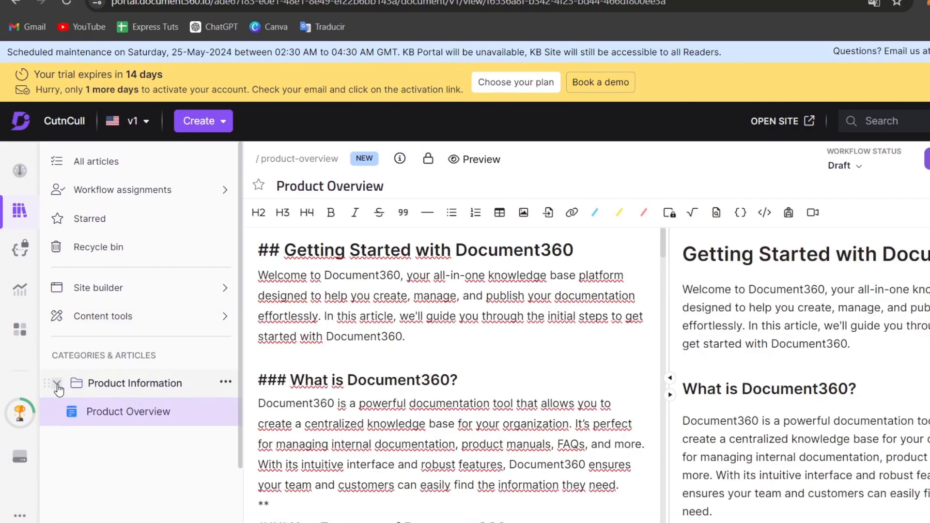
Create an Index-type category named "Glossary" nested under Product Information and open it
{"action": "left_click", "coordinate": [140, 402]}
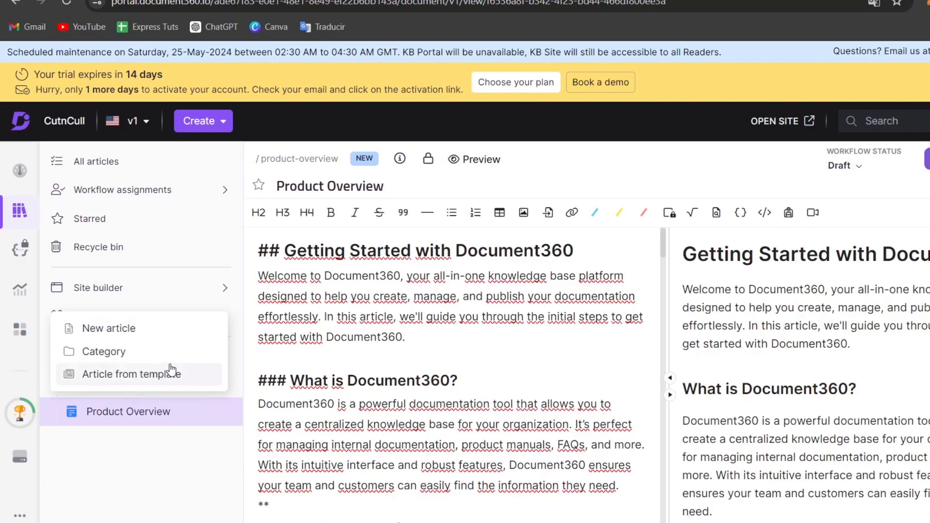
{"action": "left_click", "coordinate": [138, 361]}
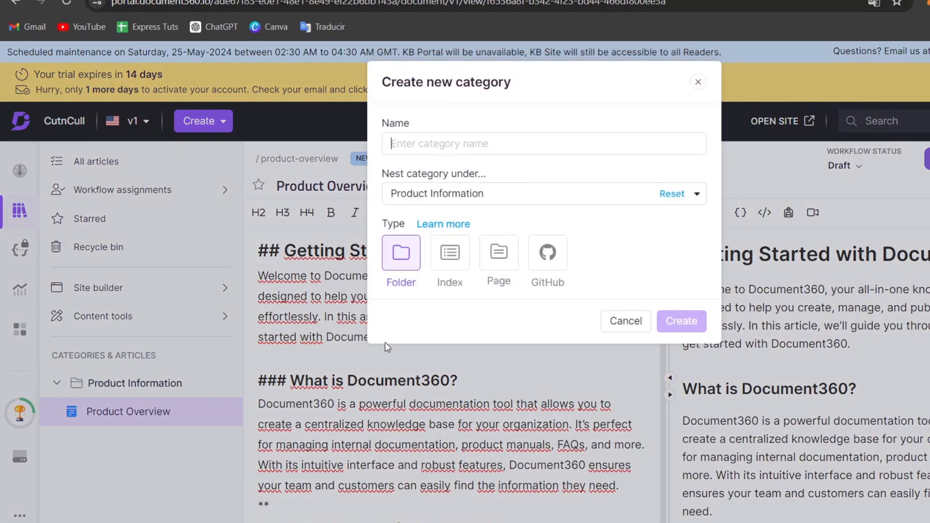
{"action": "left_click", "coordinate": [463, 263]}
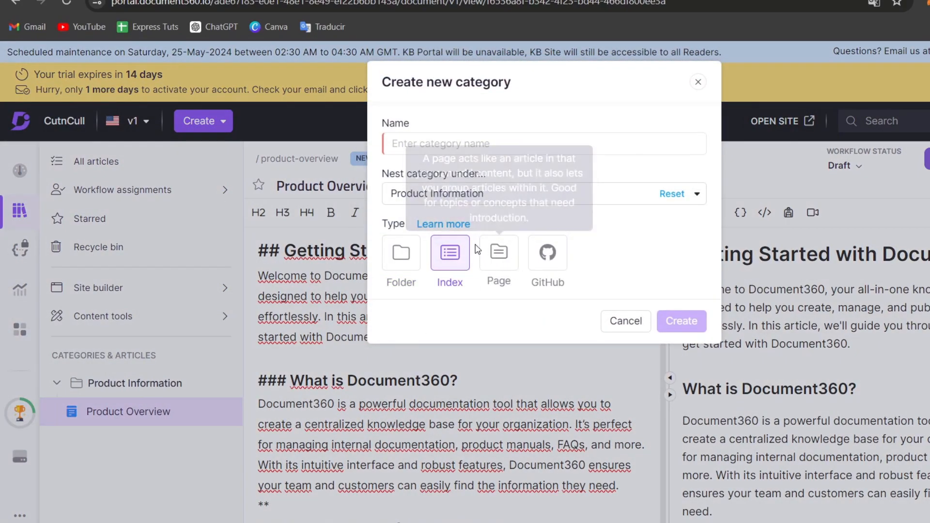
{"action": "left_click", "coordinate": [521, 201]}
{"action": "left_click", "coordinate": [507, 141]}
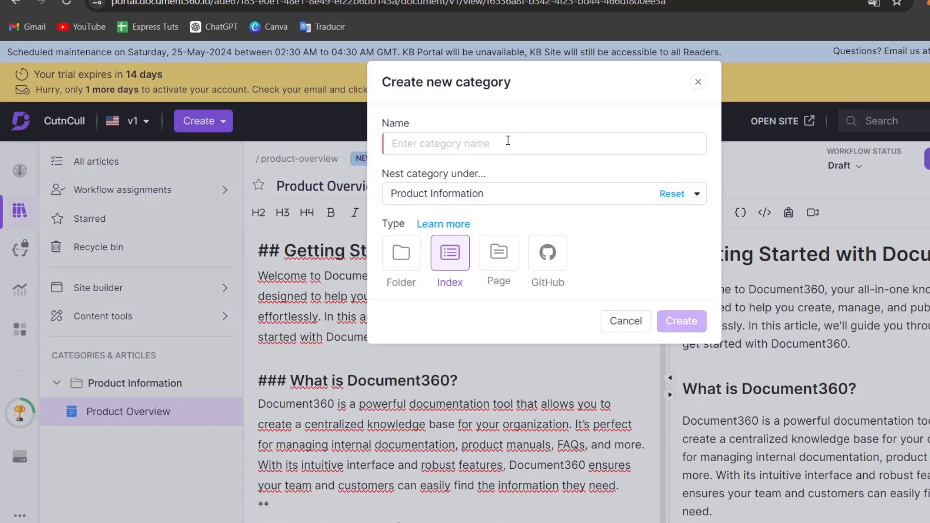
{"action": "type", "text": "Glossary"}
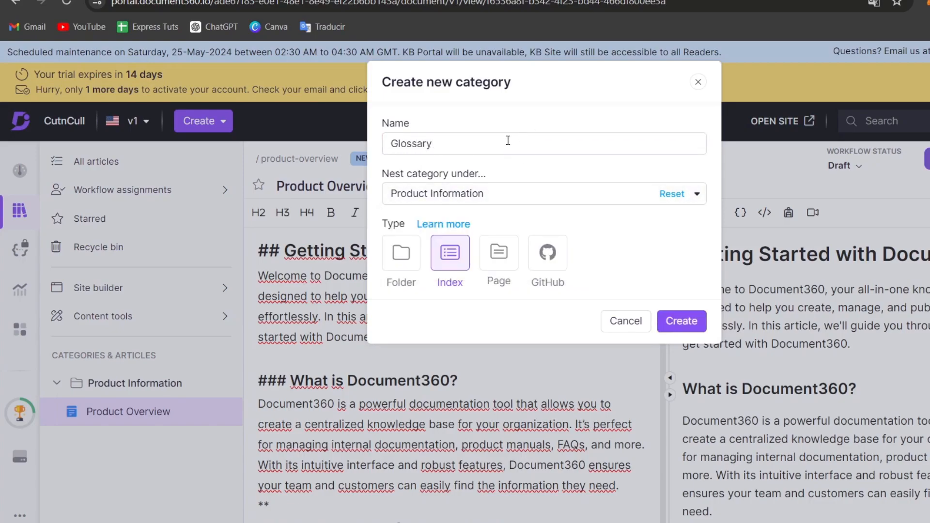
{"action": "left_click", "coordinate": [678, 321]}
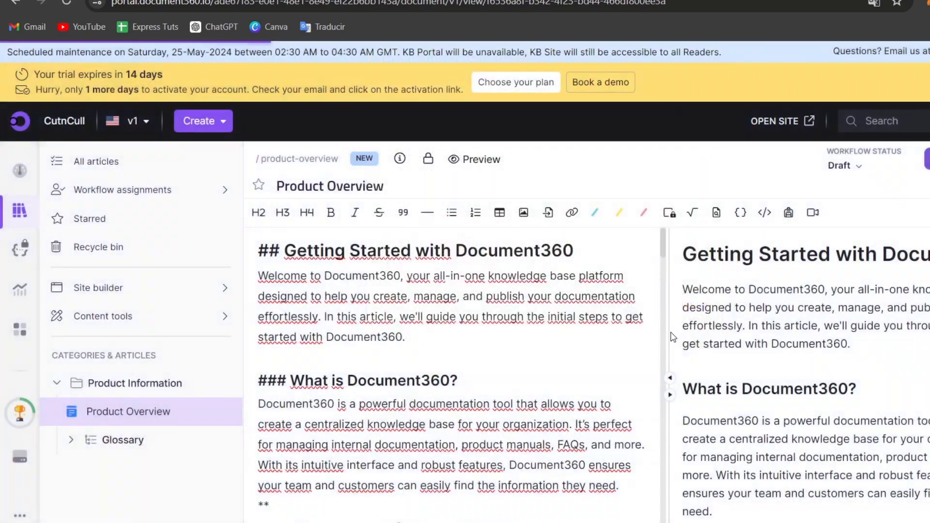
{"action": "left_click", "coordinate": [230, 436]}
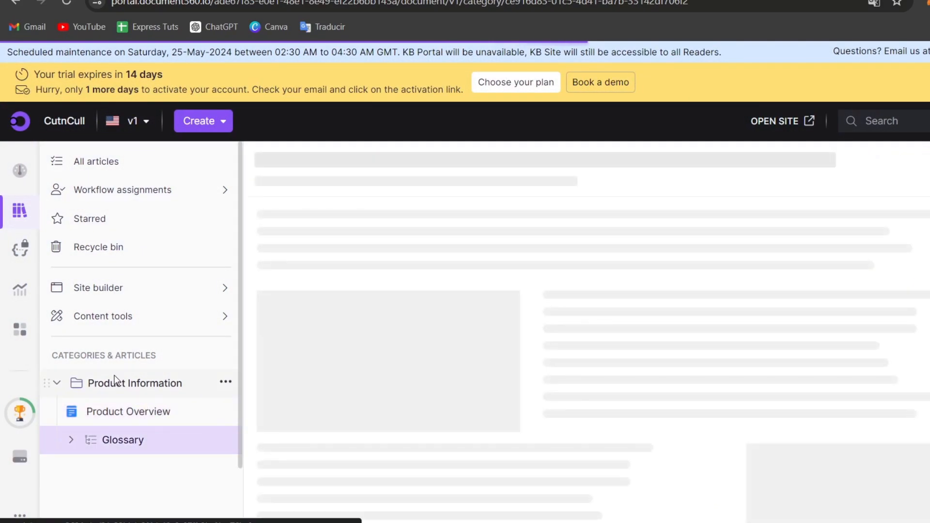
{"action": "mouse_move", "coordinate": [137, 436]}
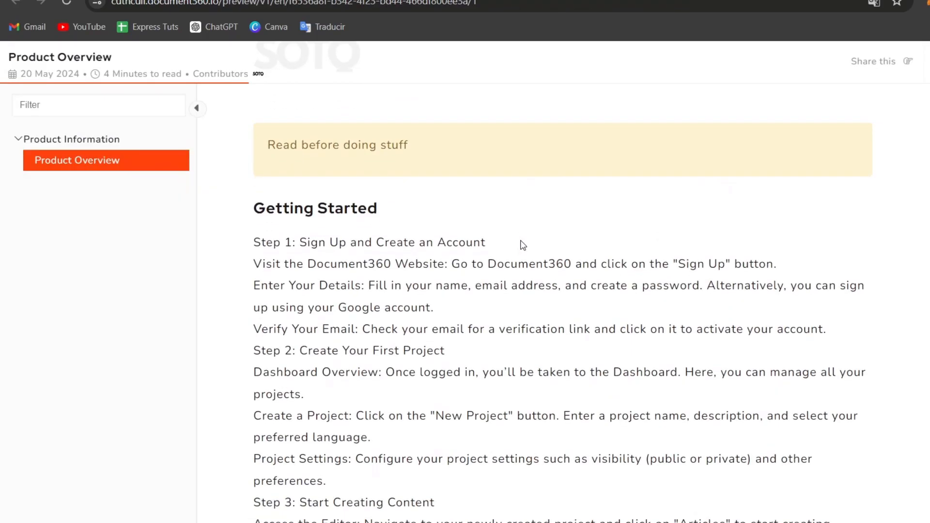
Read through the Product Overview article in the knowledge base site's preview
{"action": "scroll", "coordinate": [484, 244], "scroll_direction": "down", "scroll_amount": 4}
{"action": "scroll", "coordinate": [523, 245], "scroll_direction": "up", "scroll_amount": 8}
{"action": "scroll", "coordinate": [523, 245], "scroll_direction": "up", "scroll_amount": 6}
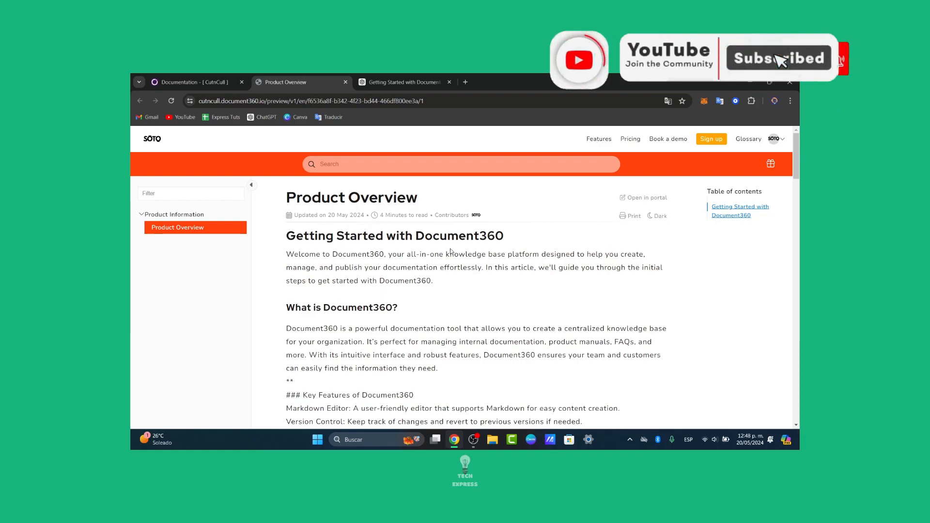
{"action": "scroll", "coordinate": [479, 255], "scroll_direction": "down", "scroll_amount": 15}
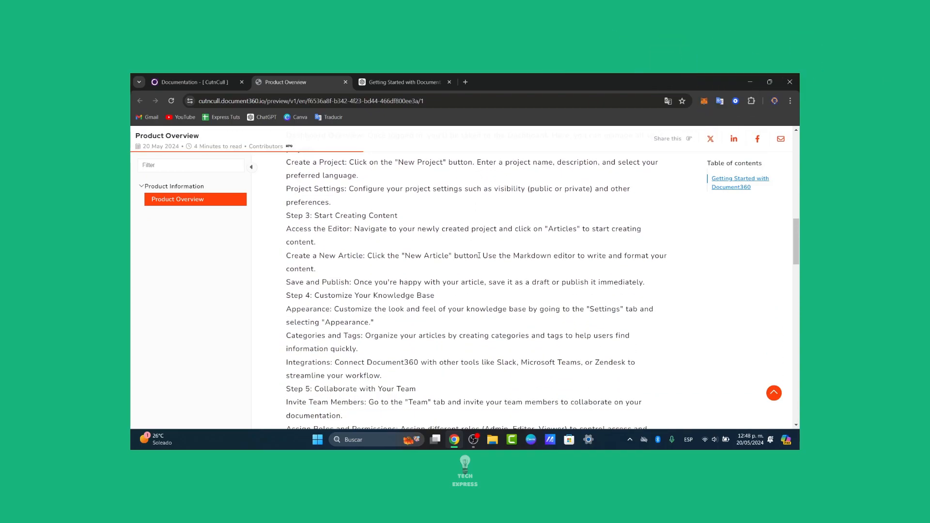
{"action": "scroll", "coordinate": [475, 246], "scroll_direction": "down", "scroll_amount": 10}
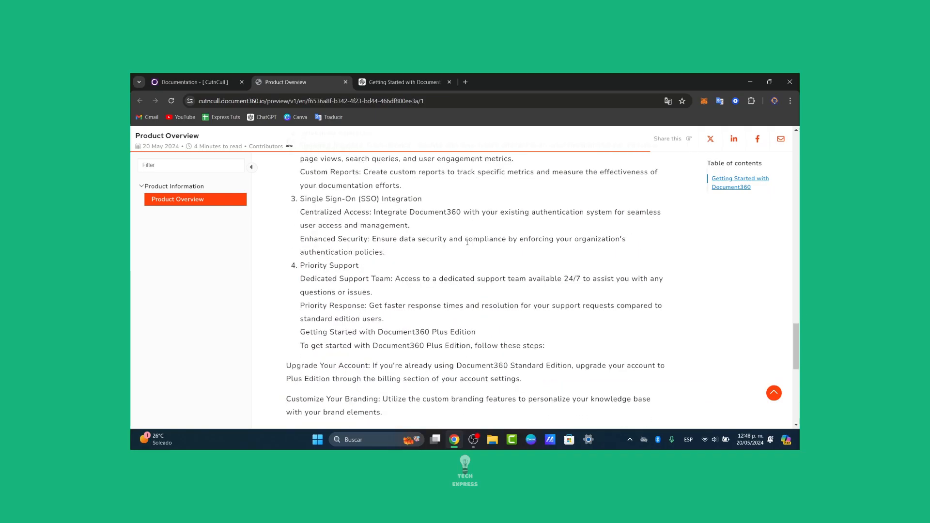